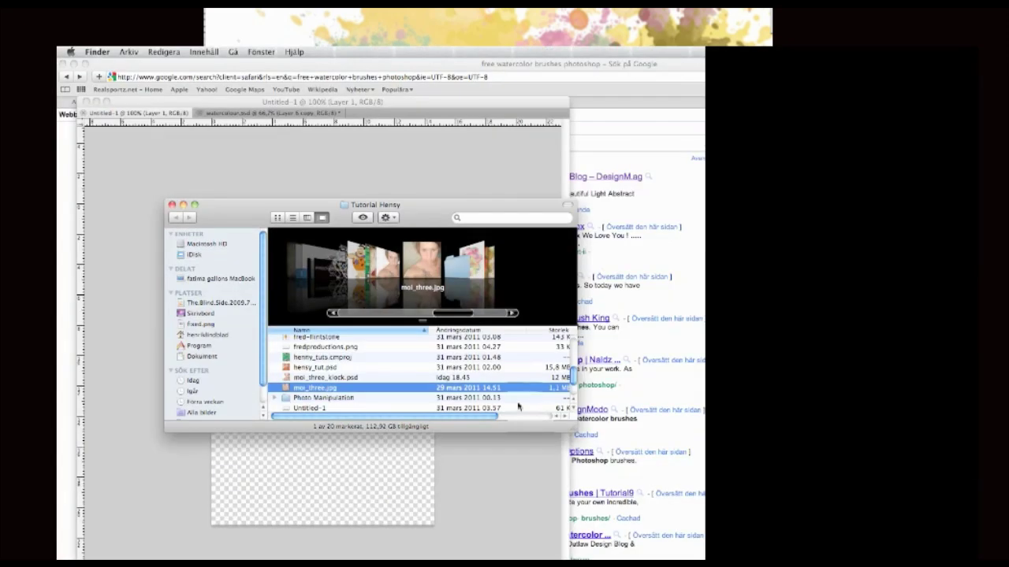
Open the photo moi_three.jpg from the Tutorial Hensy folder in Adobe Photoshop CS5
{"action": "right_click", "coordinate": [303, 390]}
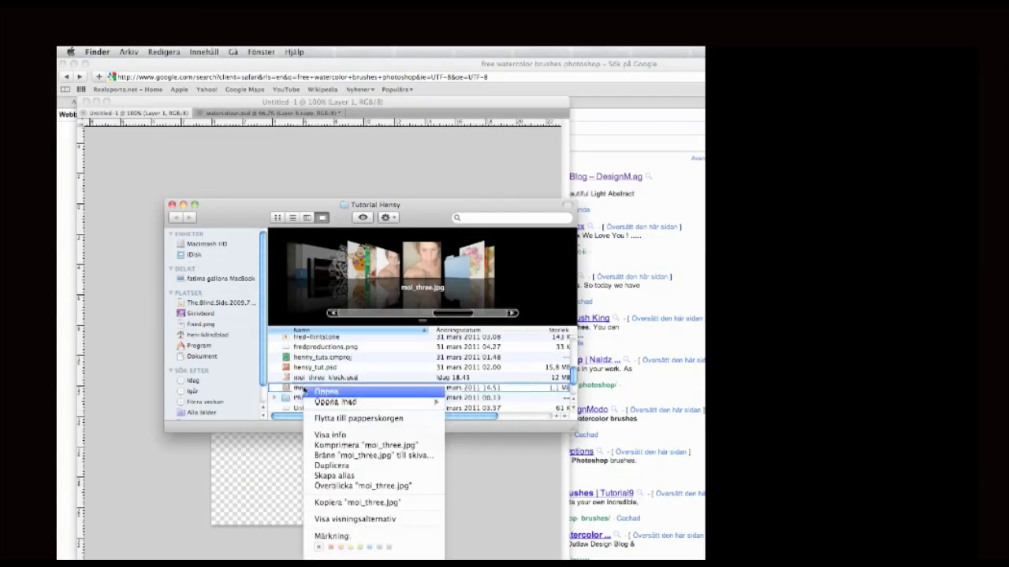
{"action": "mouse_move", "coordinate": [371, 402]}
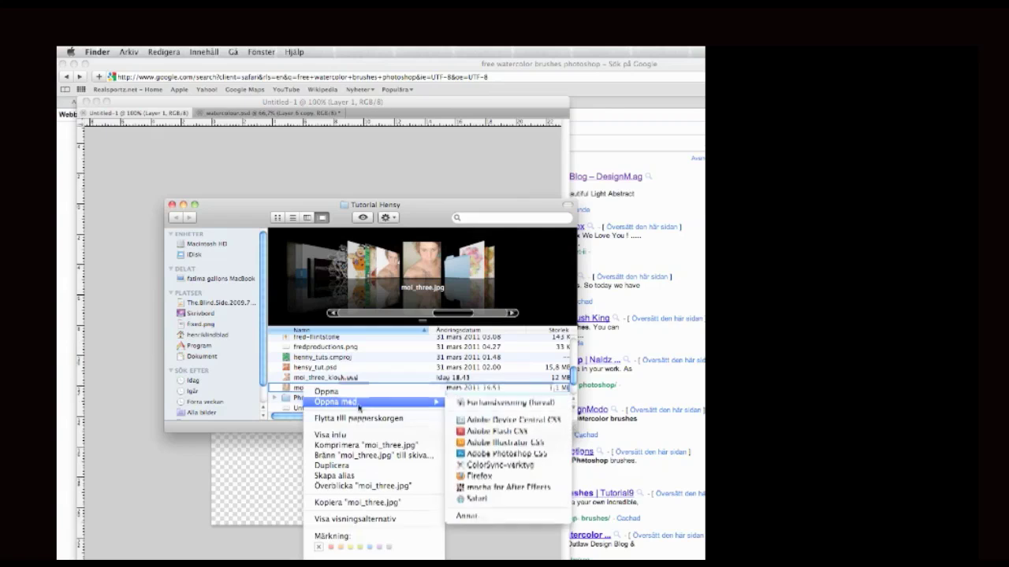
{"action": "left_click", "coordinate": [488, 454]}
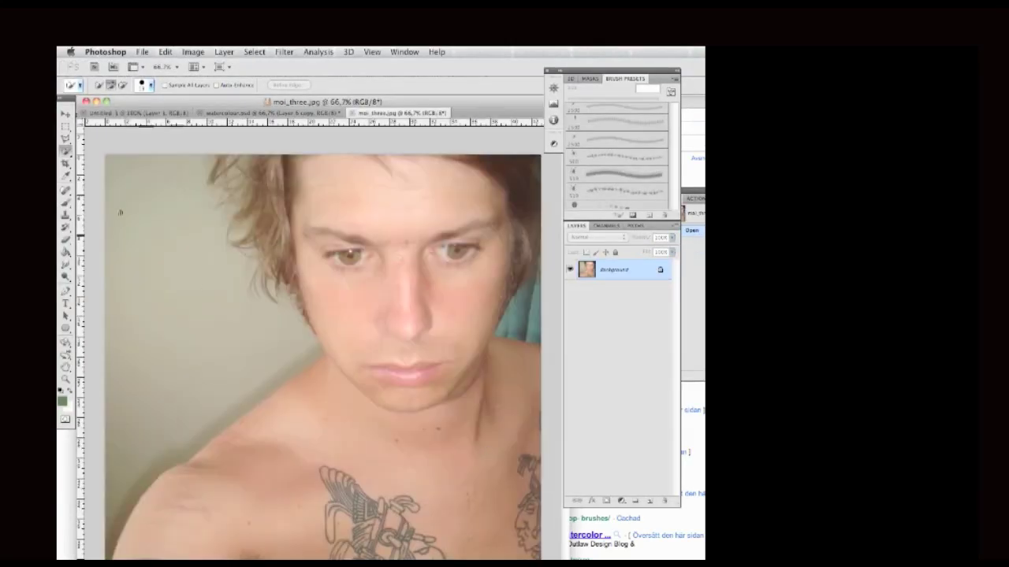
Select the whole photo, subtract the wall background with the Quick Selection Tool, and add the hair back to the selection
{"action": "left_click", "coordinate": [65, 126]}
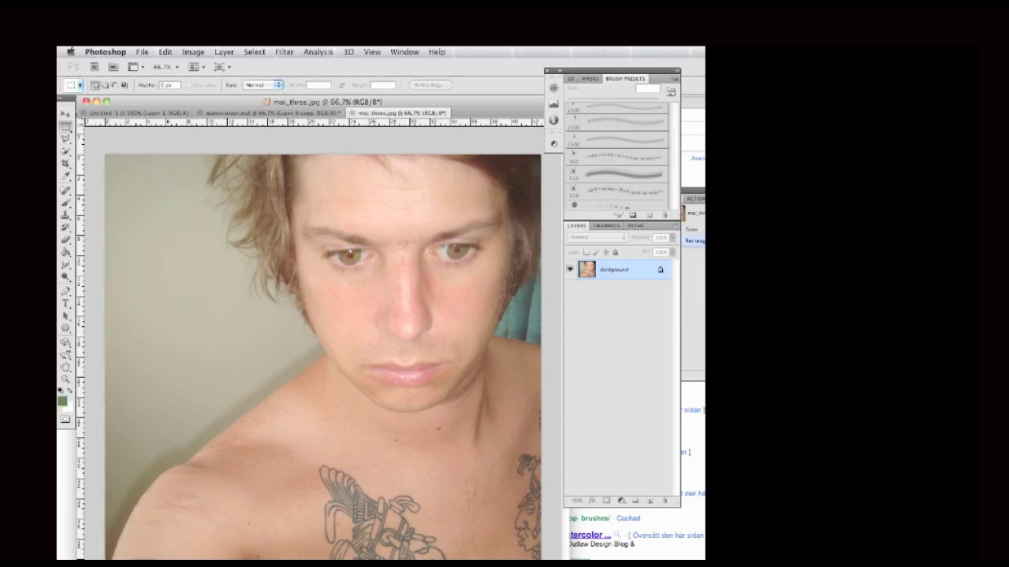
{"action": "key", "text": "super+a"}
{"action": "left_click", "coordinate": [66, 152]}
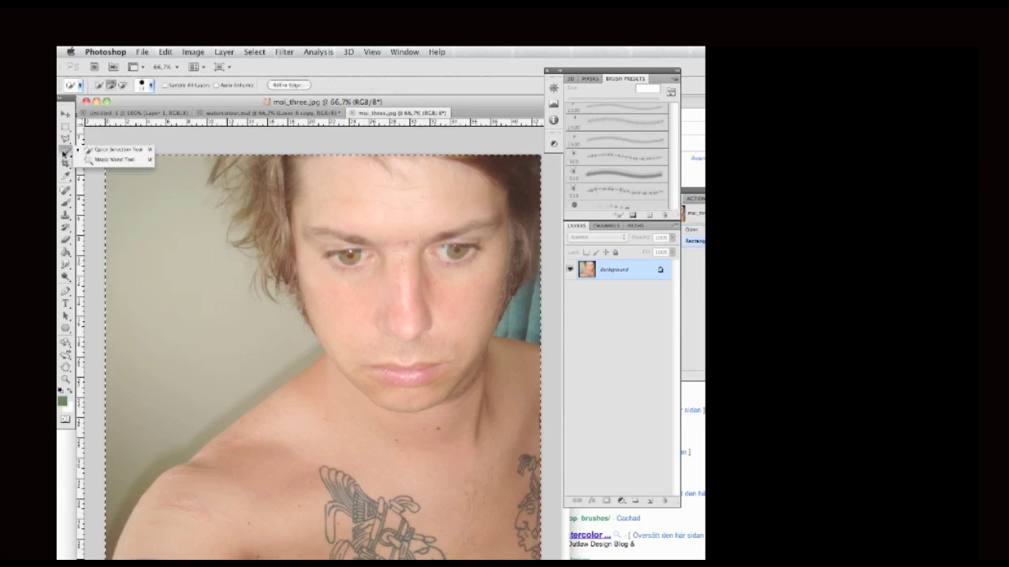
{"action": "left_click", "coordinate": [90, 150]}
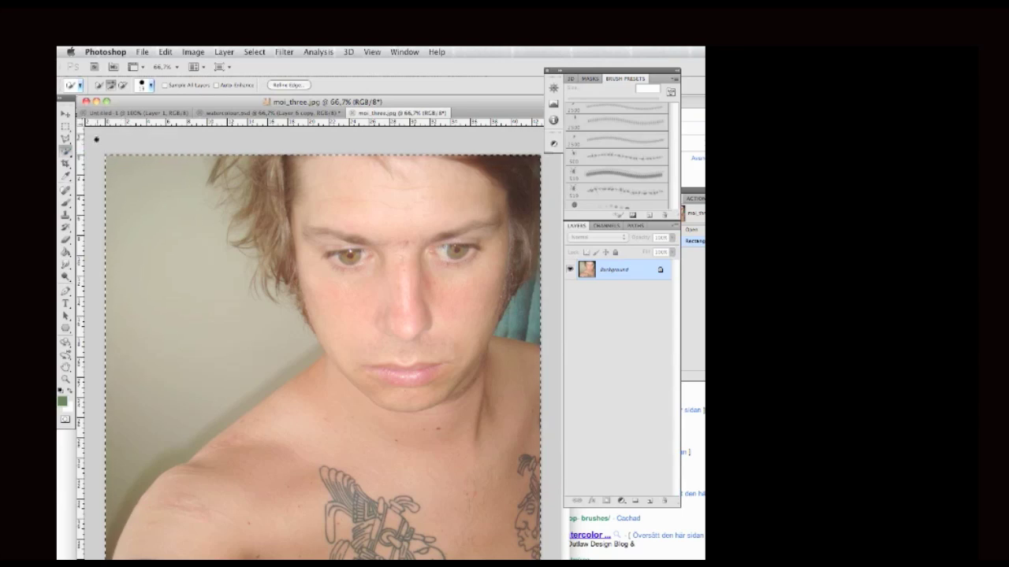
{"action": "key", "text": "alt"}
{"action": "mouse_move", "coordinate": [108, 158]}
{"action": "left_mouse_down"}
{"action": "mouse_move", "coordinate": [160, 210]}
{"action": "mouse_move", "coordinate": [205, 228]}
{"action": "mouse_move", "coordinate": [212, 271]}
{"action": "mouse_move", "coordinate": [237, 287]}
{"action": "left_mouse_up"}
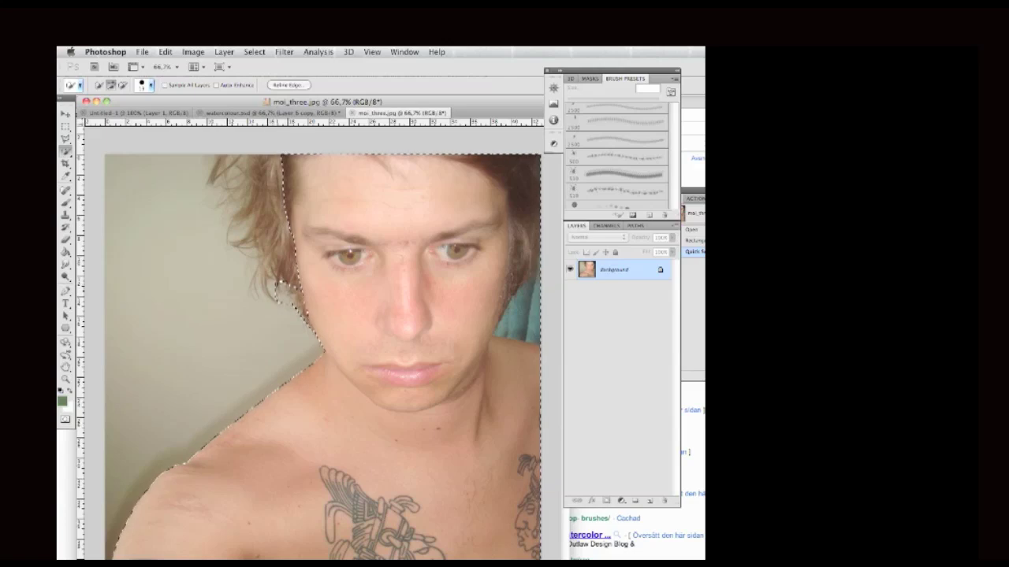
{"action": "mouse_move", "coordinate": [262, 288]}
{"action": "left_mouse_down"}
{"action": "mouse_move", "coordinate": [235, 218]}
{"action": "mouse_move", "coordinate": [238, 251]}
{"action": "mouse_move", "coordinate": [232, 236]}
{"action": "mouse_move", "coordinate": [221, 178]}
{"action": "left_mouse_up"}
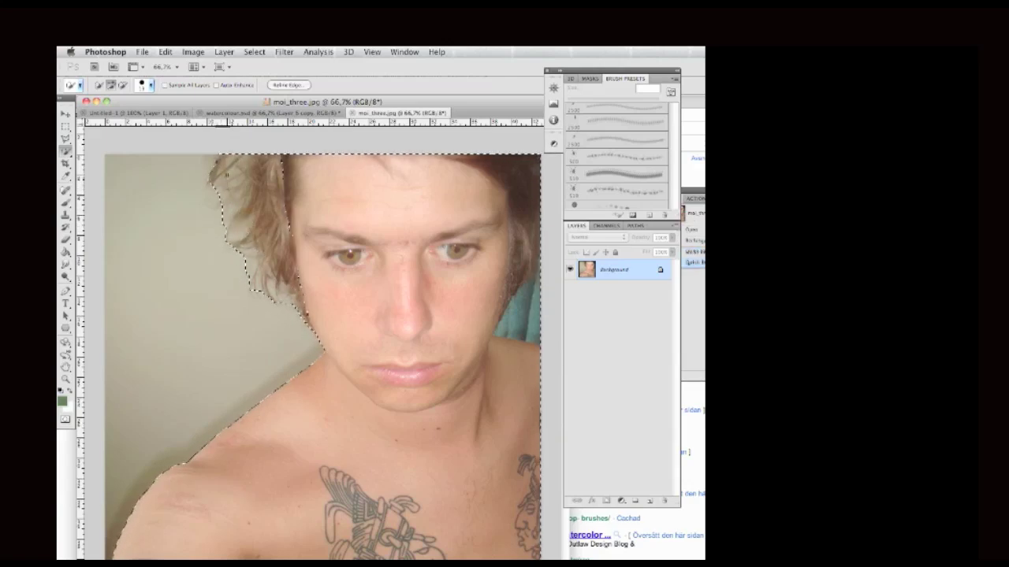
Refine the selection's edge along the hair and output it to a new layer with layer mask, with Decontaminate Colors on
{"action": "left_click", "coordinate": [289, 85]}
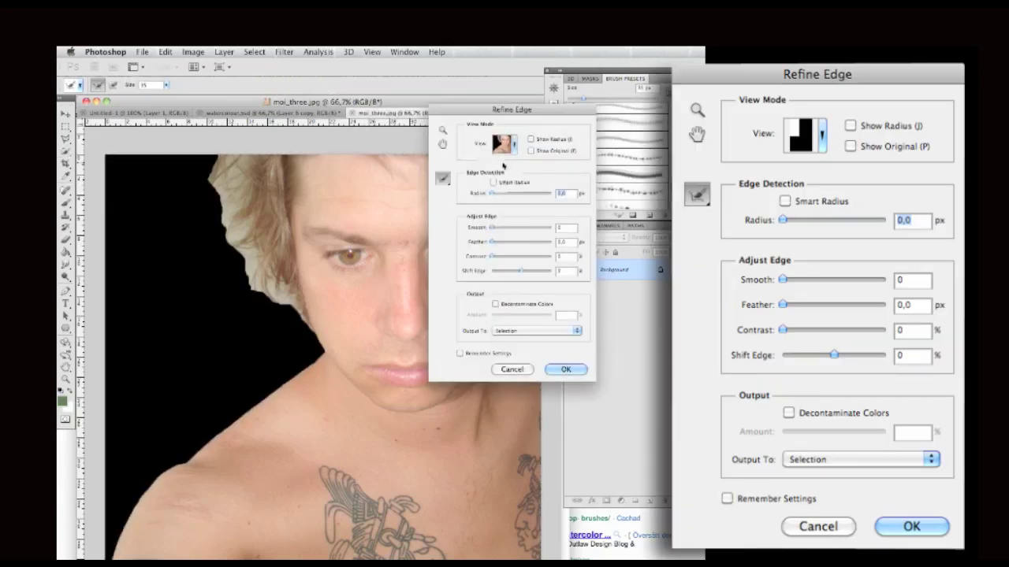
{"action": "left_click", "coordinate": [513, 143]}
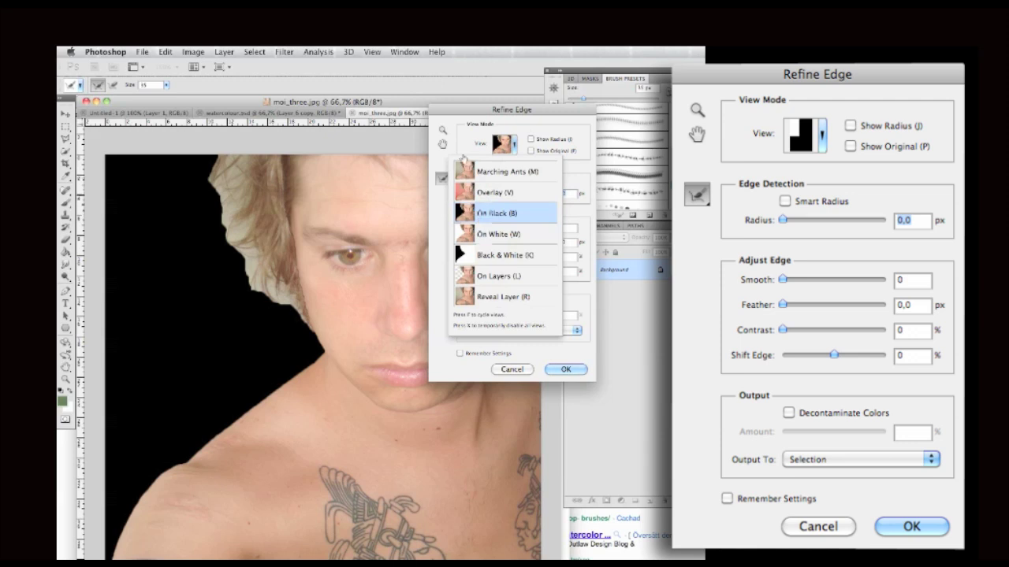
{"action": "left_click", "coordinate": [469, 137]}
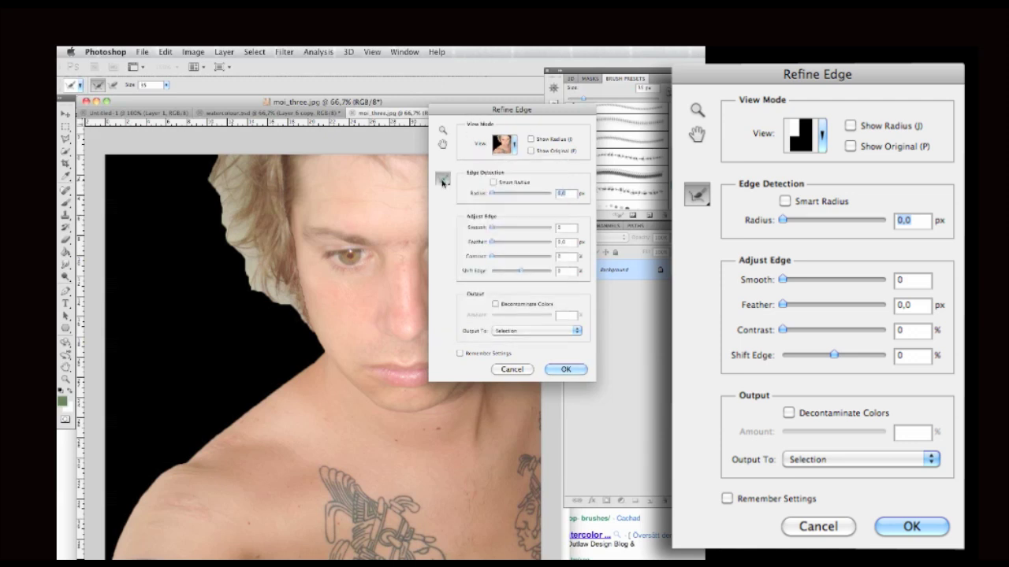
{"action": "mouse_move", "coordinate": [253, 279]}
{"action": "left_mouse_down"}
{"action": "mouse_move", "coordinate": [271, 312]}
{"action": "mouse_move", "coordinate": [281, 301]}
{"action": "mouse_move", "coordinate": [292, 320]}
{"action": "left_mouse_up"}
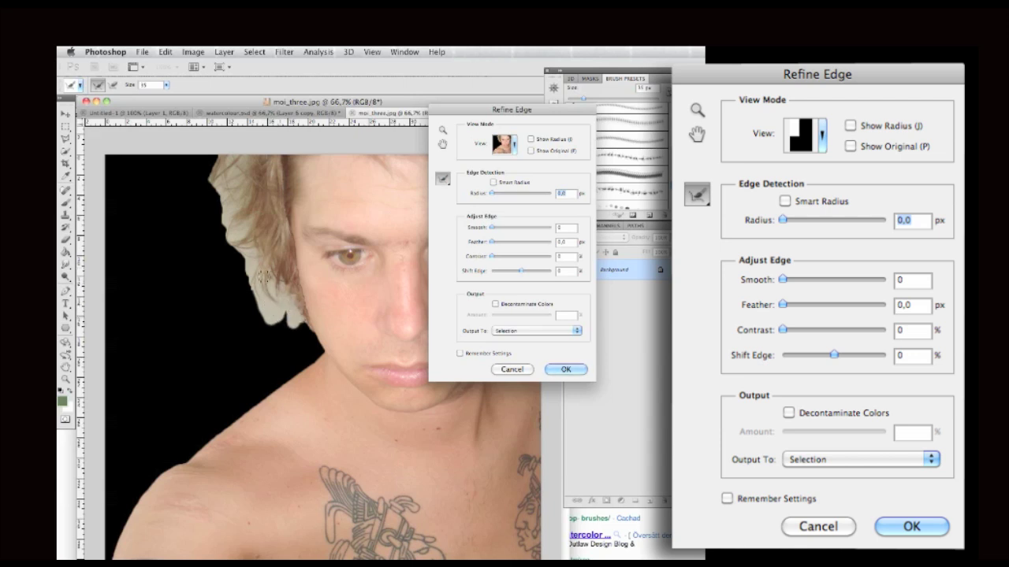
{"action": "mouse_move", "coordinate": [263, 284]}
{"action": "left_mouse_down"}
{"action": "mouse_move", "coordinate": [223, 230]}
{"action": "mouse_move", "coordinate": [233, 209]}
{"action": "mouse_move", "coordinate": [210, 187]}
{"action": "mouse_move", "coordinate": [237, 167]}
{"action": "left_mouse_up"}
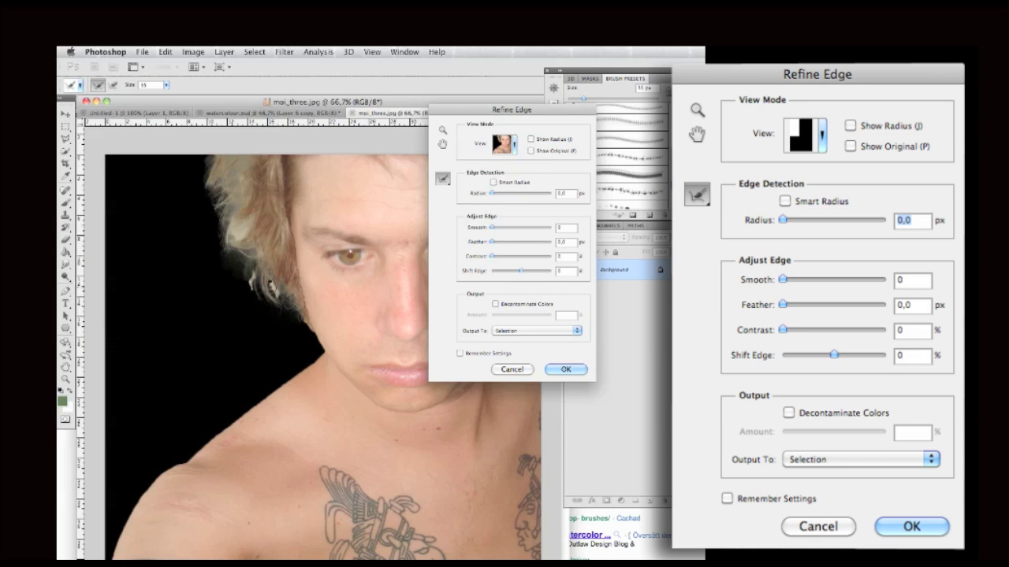
{"action": "mouse_move", "coordinate": [272, 288]}
{"action": "left_mouse_down"}
{"action": "mouse_move", "coordinate": [275, 304]}
{"action": "mouse_move", "coordinate": [268, 283]}
{"action": "mouse_move", "coordinate": [251, 293]}
{"action": "mouse_move", "coordinate": [249, 244]}
{"action": "mouse_move", "coordinate": [231, 258]}
{"action": "left_mouse_up"}
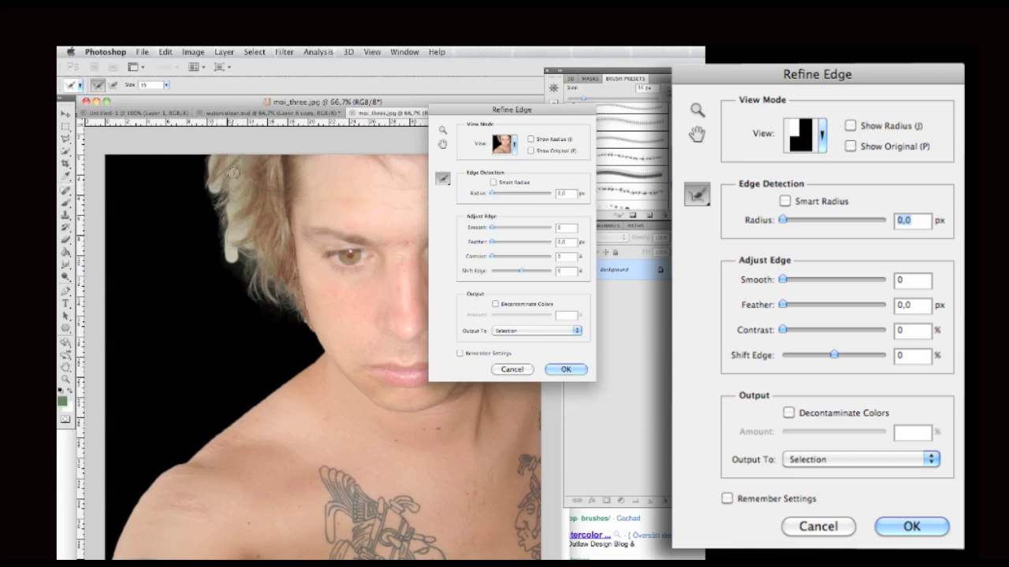
{"action": "mouse_move", "coordinate": [234, 211]}
{"action": "left_mouse_down"}
{"action": "mouse_move", "coordinate": [258, 230]}
{"action": "mouse_move", "coordinate": [236, 229]}
{"action": "mouse_move", "coordinate": [260, 263]}
{"action": "left_mouse_up"}
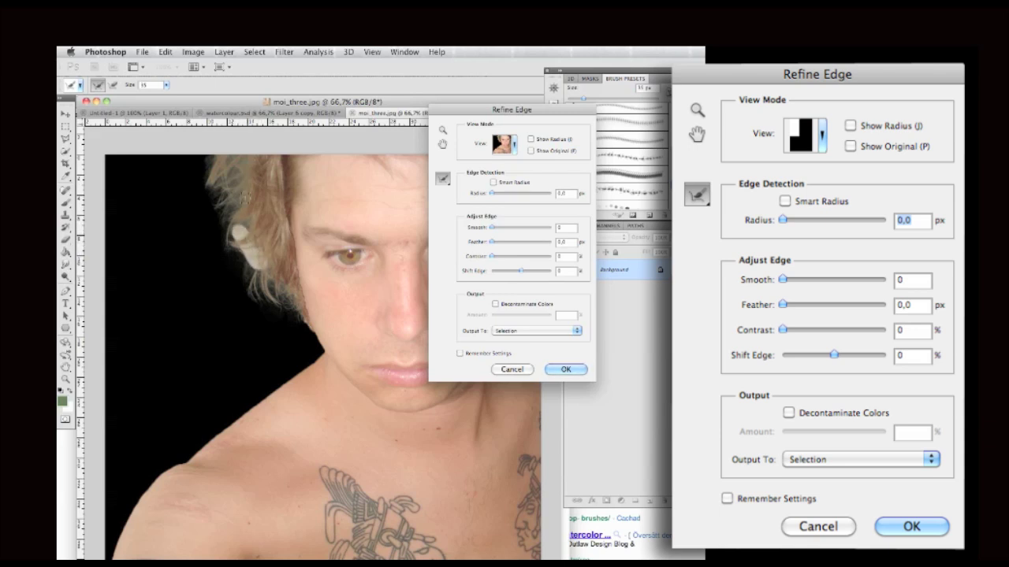
{"action": "mouse_move", "coordinate": [246, 195]}
{"action": "left_mouse_down"}
{"action": "mouse_move", "coordinate": [242, 169]}
{"action": "mouse_move", "coordinate": [235, 203]}
{"action": "mouse_move", "coordinate": [214, 175]}
{"action": "left_mouse_up"}
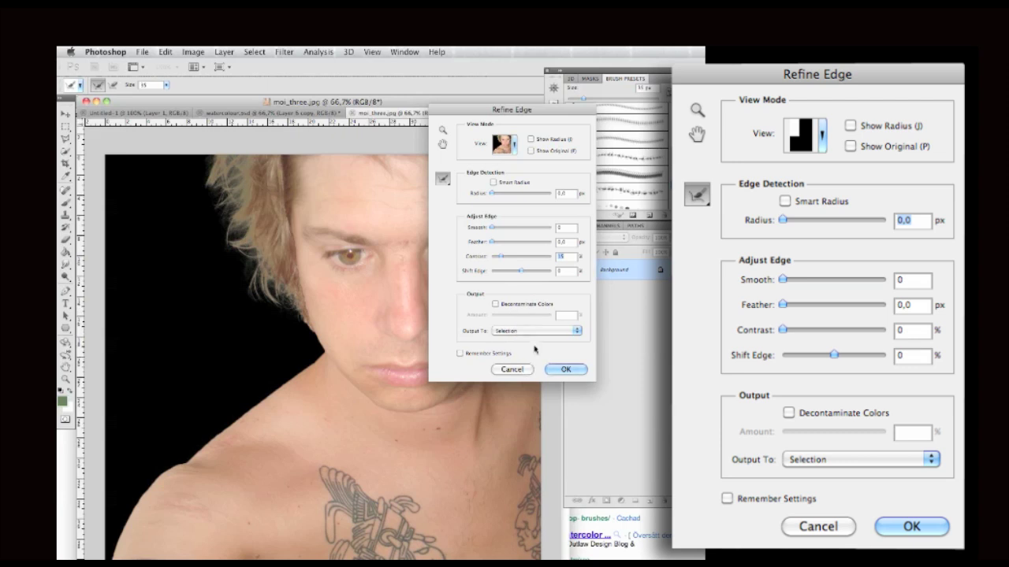
{"action": "left_click", "coordinate": [496, 304]}
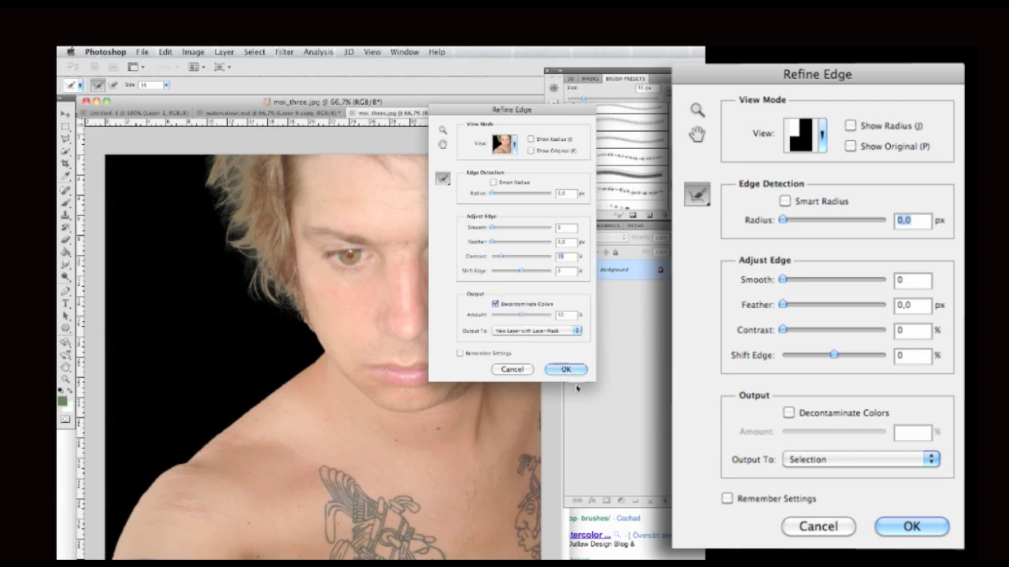
{"action": "left_click", "coordinate": [566, 370]}
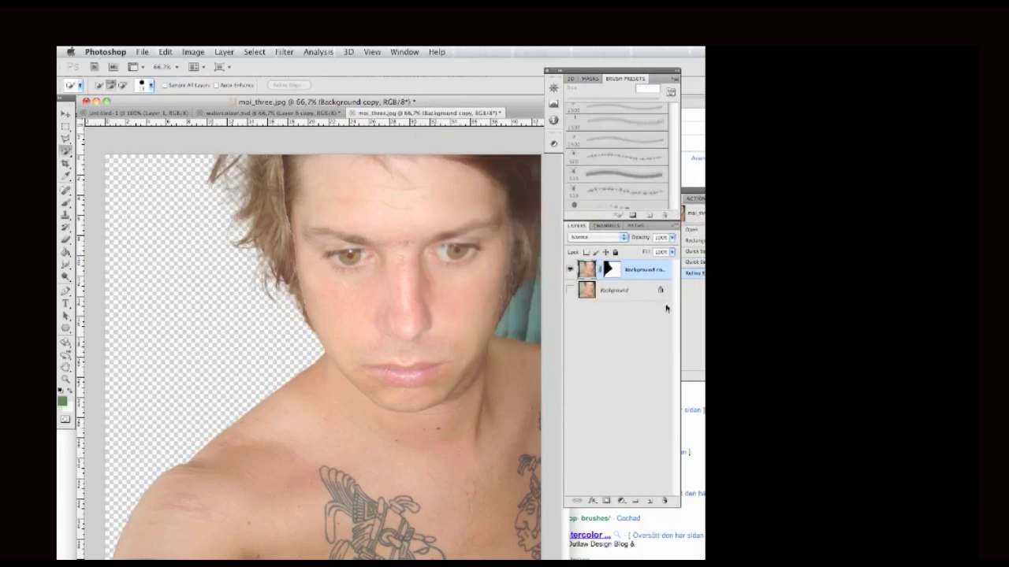
Convert the locked Background layer to a regular layer and delete it, keeping only the masked cutout
{"action": "left_click", "coordinate": [658, 292]}
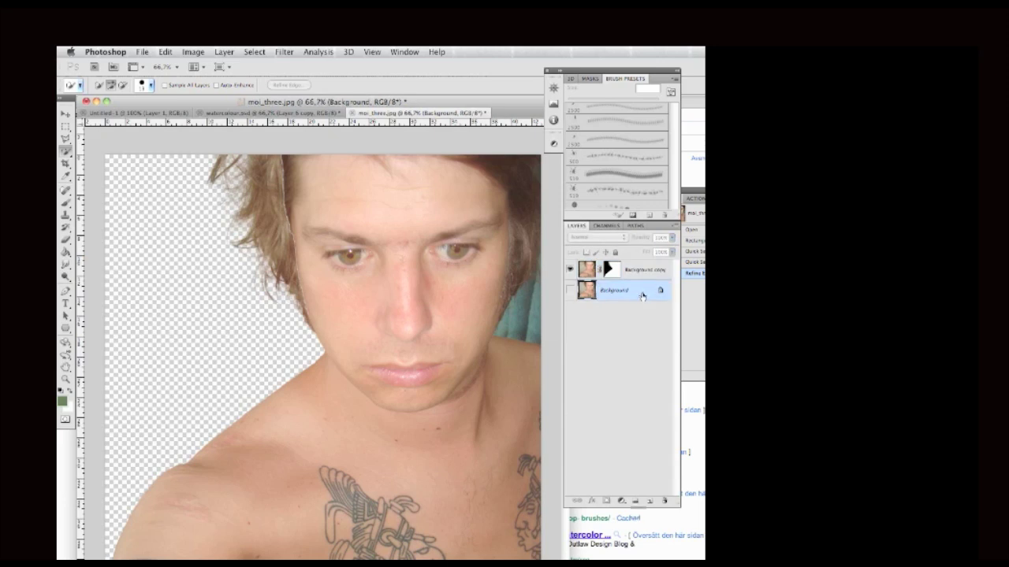
{"action": "double_click", "coordinate": [660, 292]}
{"action": "left_click", "coordinate": [666, 321]}
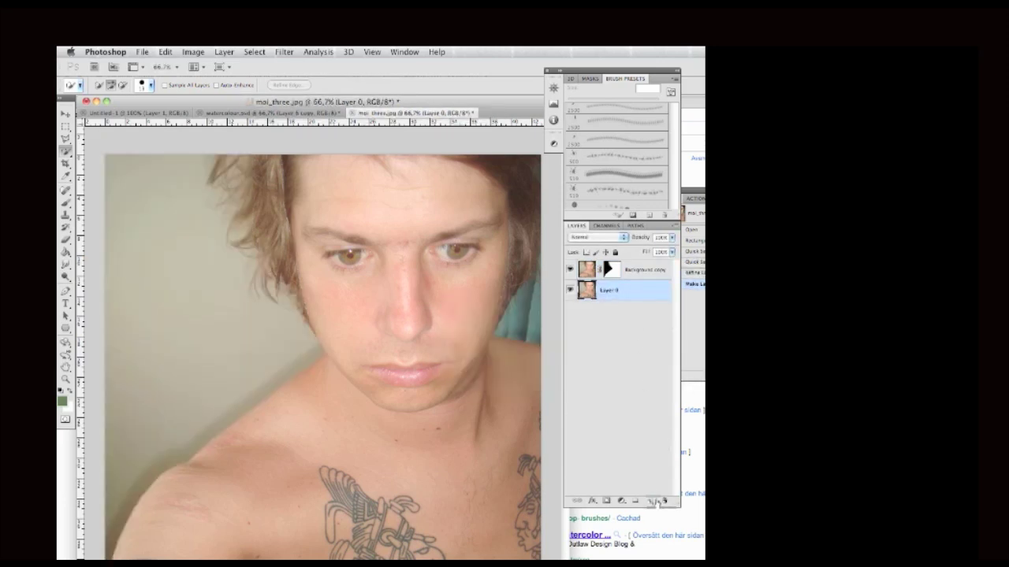
{"action": "left_click", "coordinate": [664, 502]}
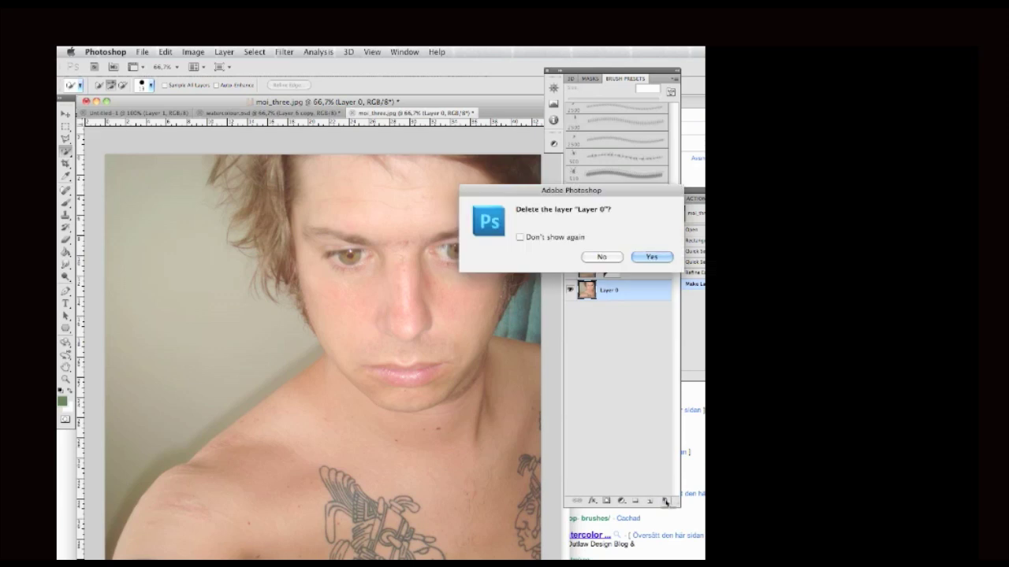
{"action": "left_click", "coordinate": [652, 257]}
Flatten the masked cutout into a single background and desaturate the image
{"action": "right_click", "coordinate": [644, 271]}
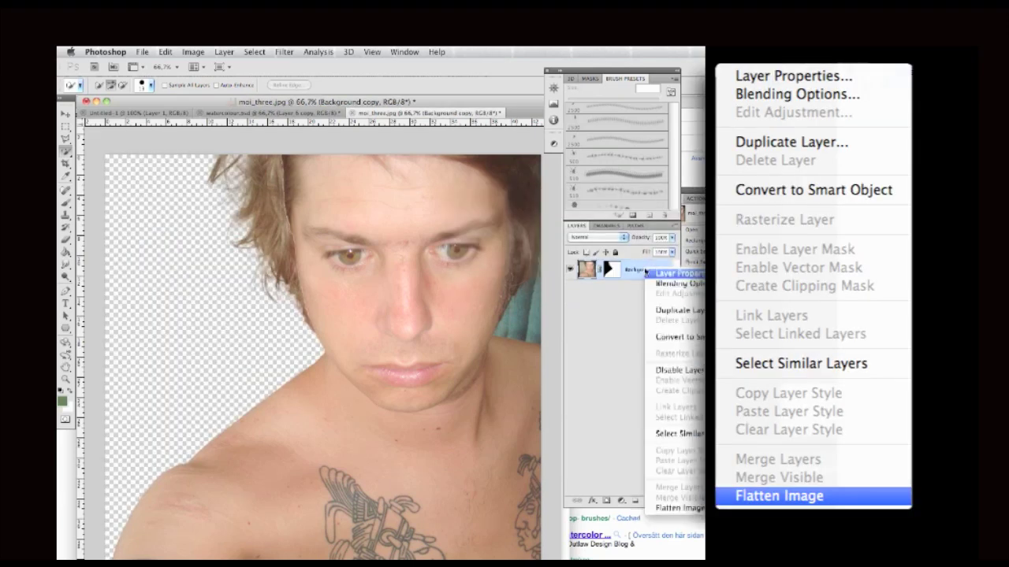
{"action": "left_click", "coordinate": [677, 508]}
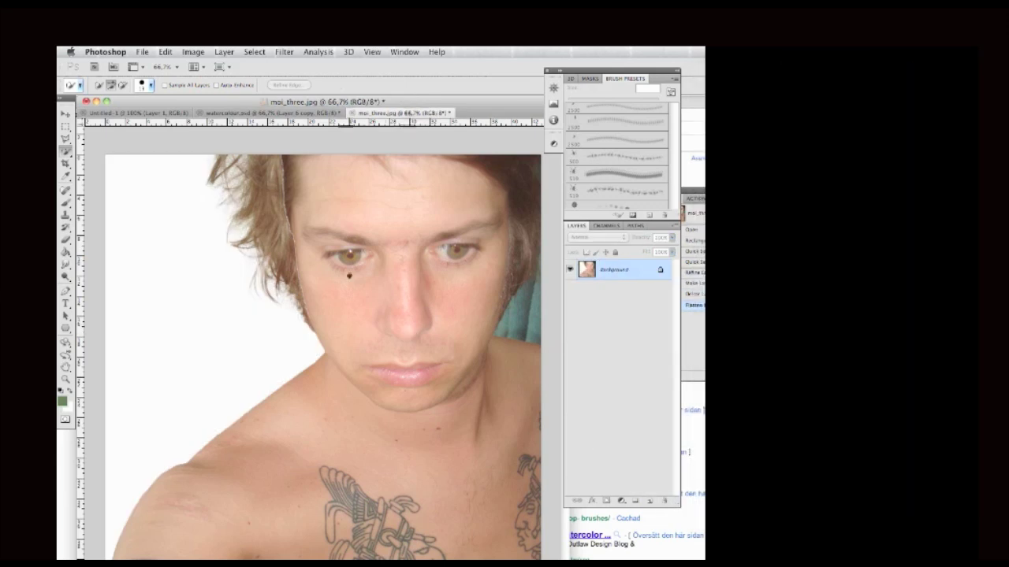
{"action": "left_click", "coordinate": [193, 52]}
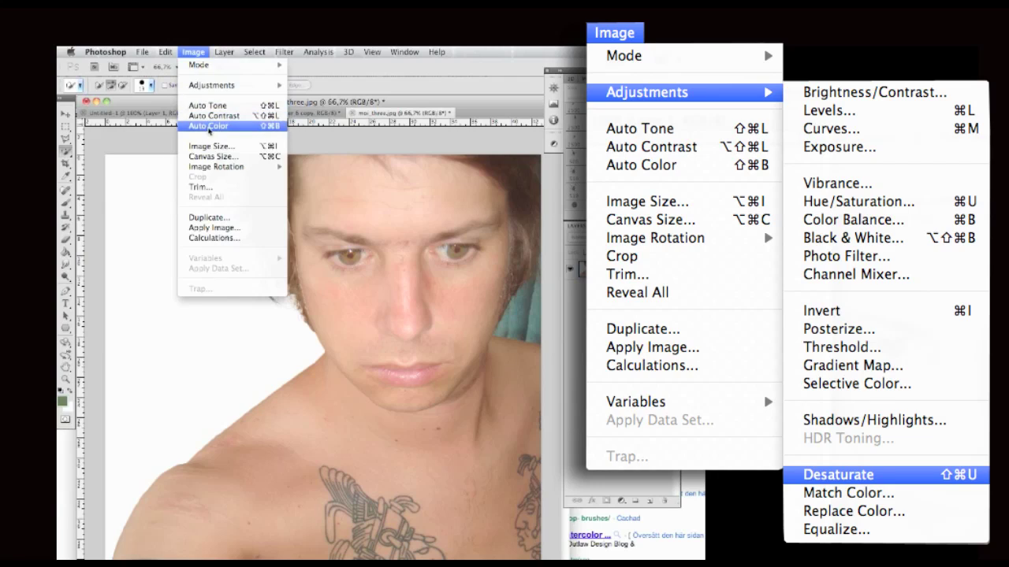
{"action": "mouse_move", "coordinate": [217, 85]}
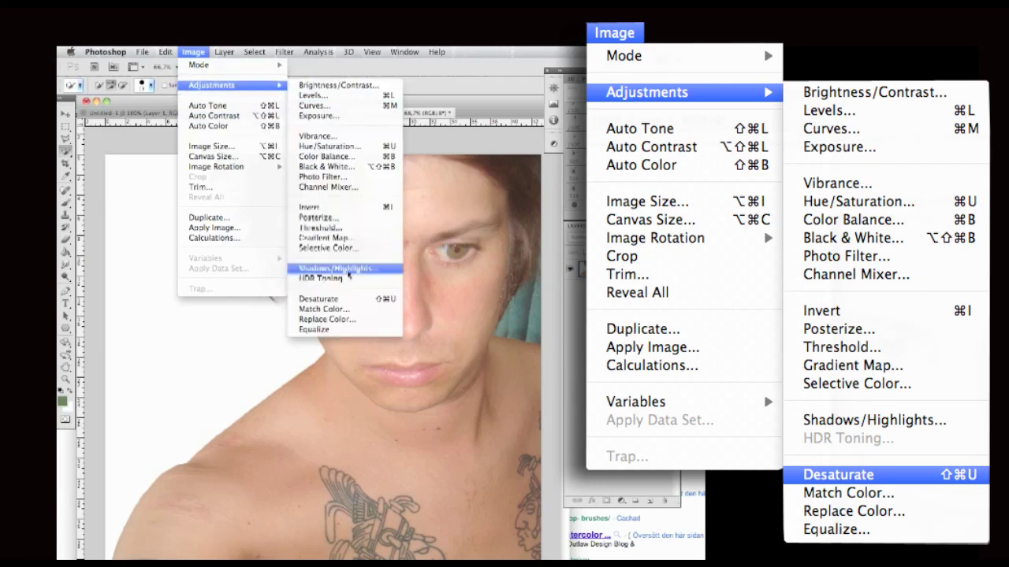
{"action": "left_click", "coordinate": [349, 299]}
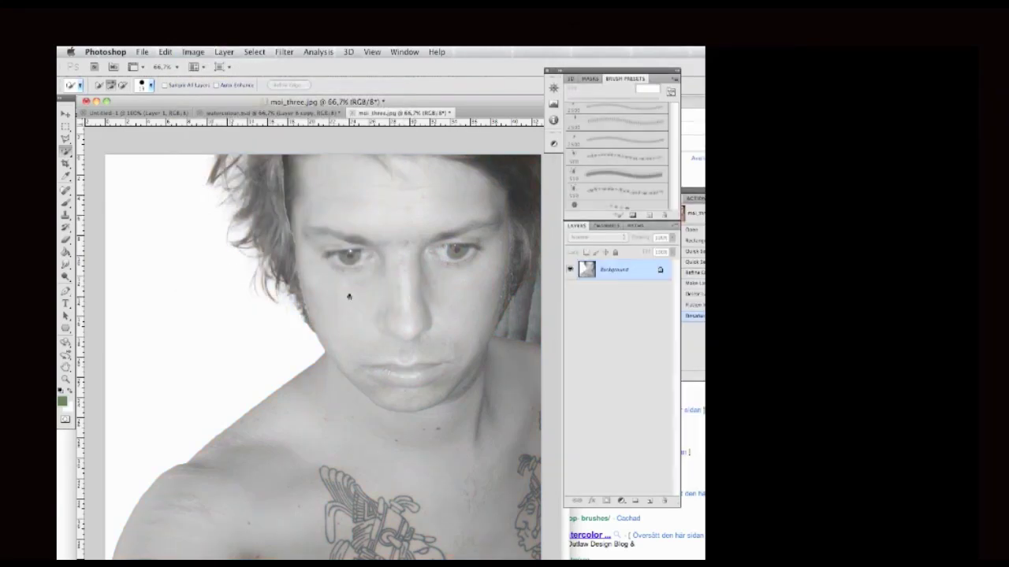
Darken the portrait with a Curves adjustment on the RGB channel, placing a point at input 93, output 48
{"action": "left_click", "coordinate": [194, 52]}
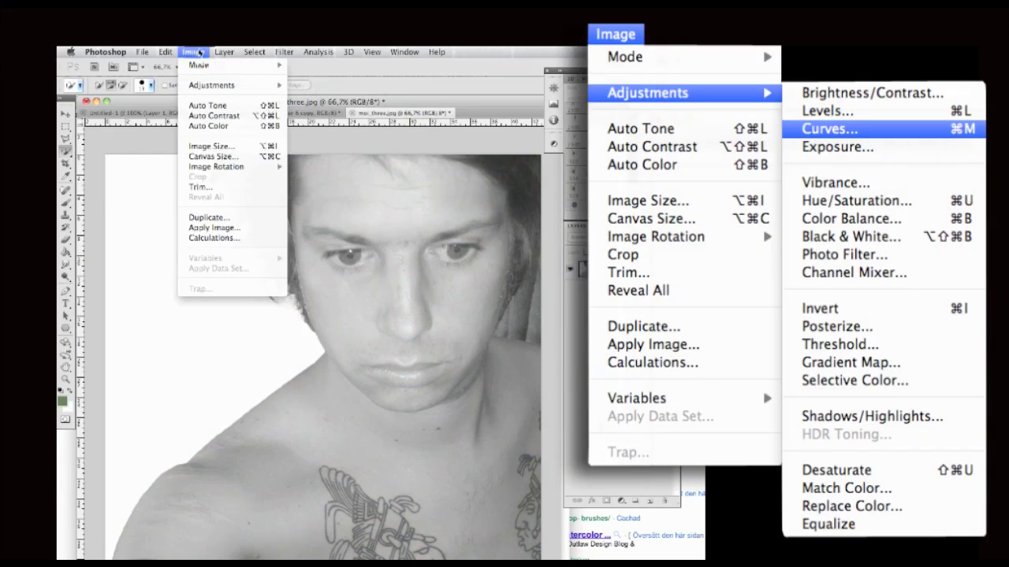
{"action": "mouse_move", "coordinate": [204, 85]}
{"action": "left_click", "coordinate": [325, 105]}
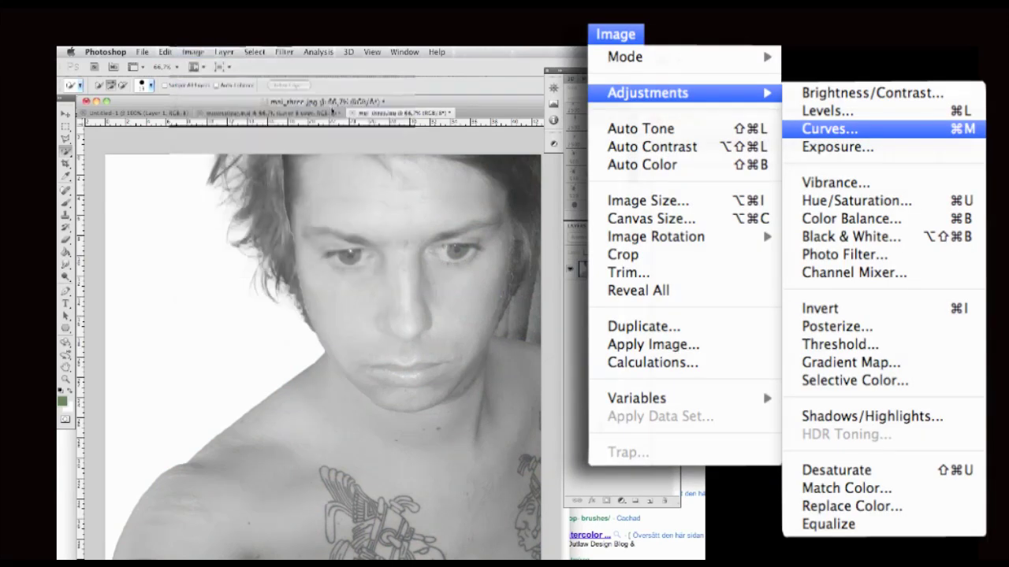
{"action": "mouse_move", "coordinate": [520, 336]}
{"action": "left_mouse_down"}
{"action": "mouse_move", "coordinate": [529, 350]}
{"action": "mouse_move", "coordinate": [534, 342]}
{"action": "left_mouse_up"}
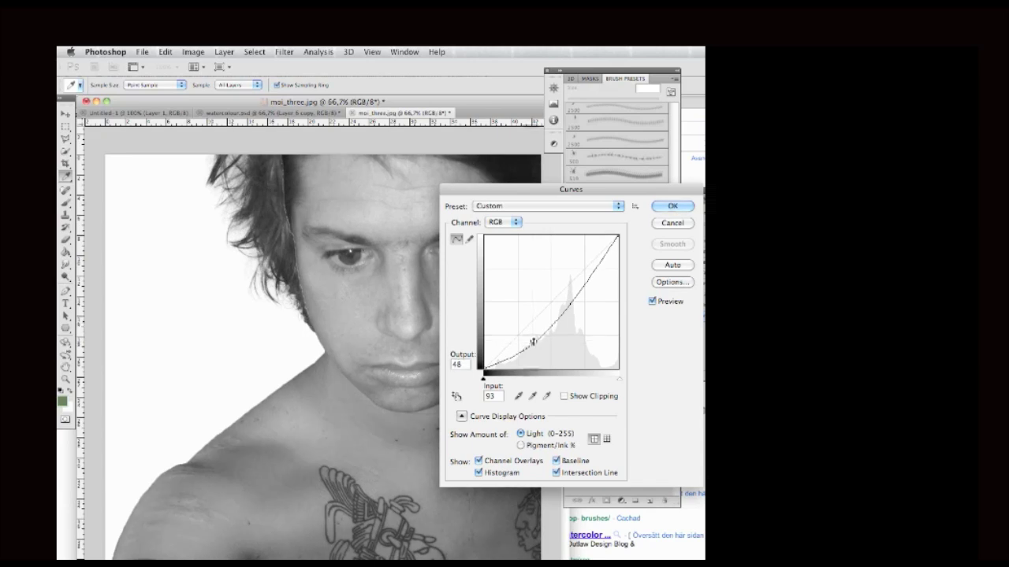
{"action": "left_click", "coordinate": [672, 206]}
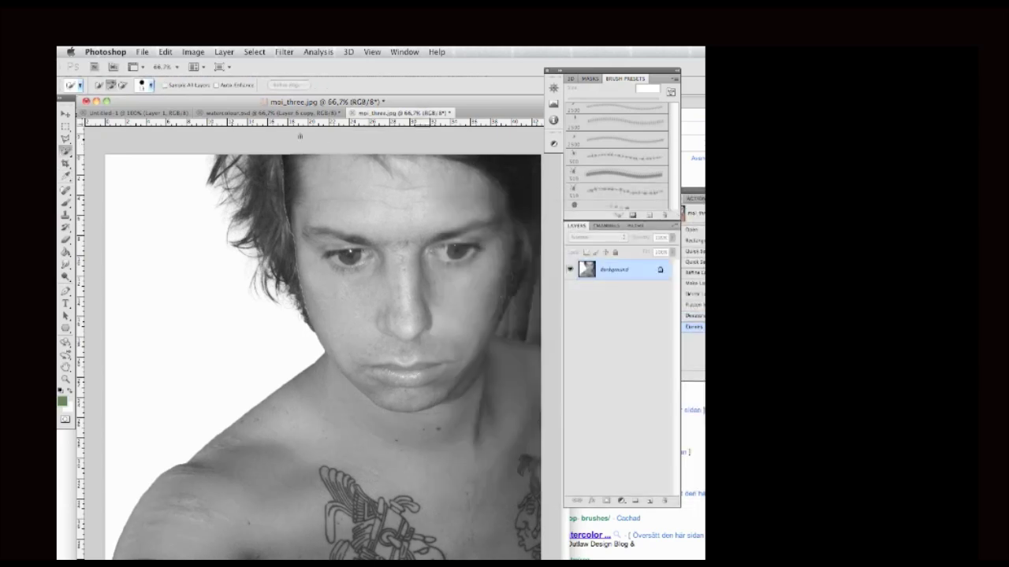
Posterize the portrait to 2 levels
{"action": "left_click", "coordinate": [193, 52]}
{"action": "left_click", "coordinate": [193, 52]}
{"action": "mouse_move", "coordinate": [211, 85]}
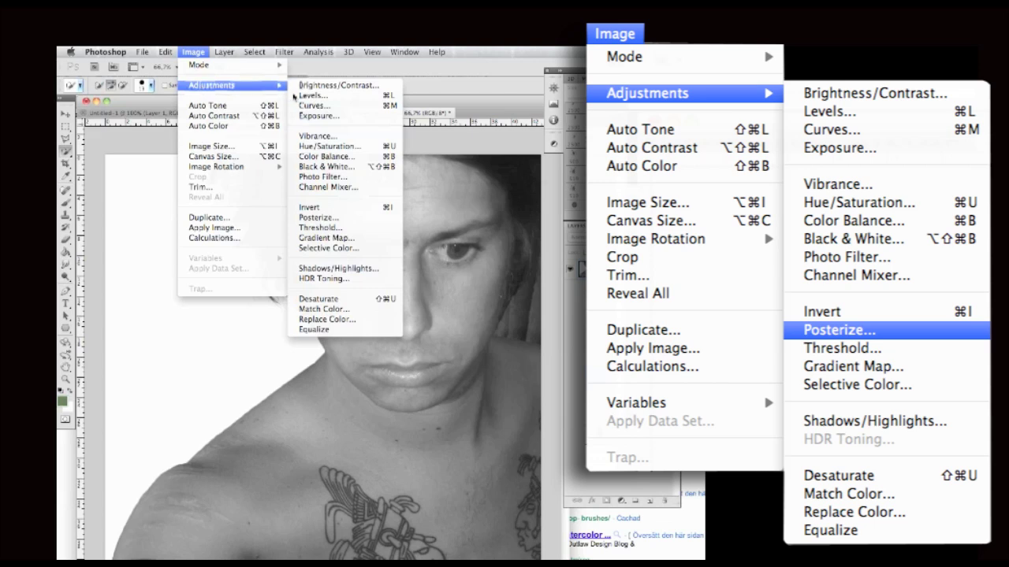
{"action": "left_click", "coordinate": [330, 217]}
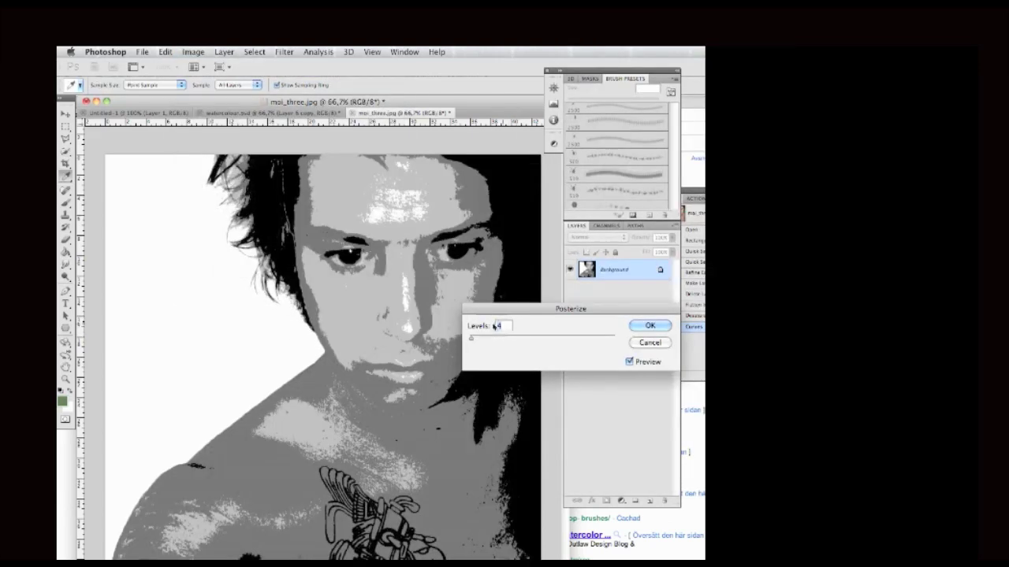
{"action": "type", "text": "2"}
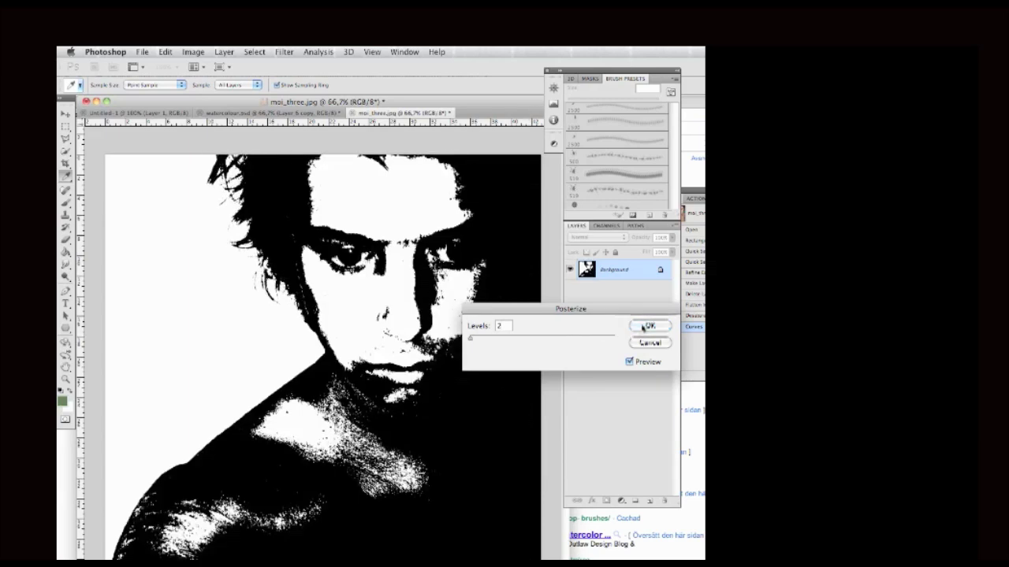
{"action": "left_click", "coordinate": [647, 326]}
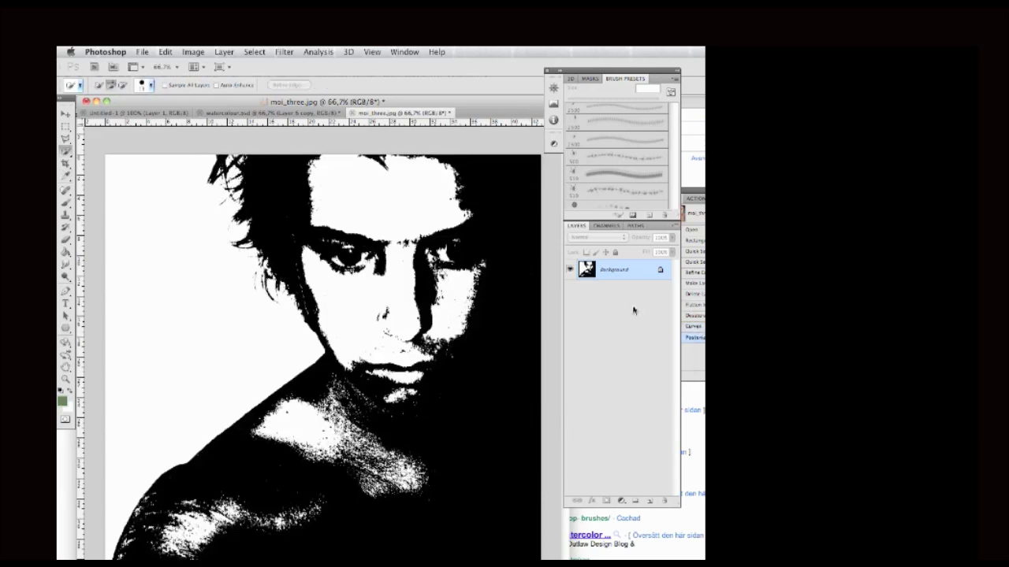
Switch to Safari to view the Google search results for free watercolor brushes photoshop
{"action": "key", "text": "super+Tab"}
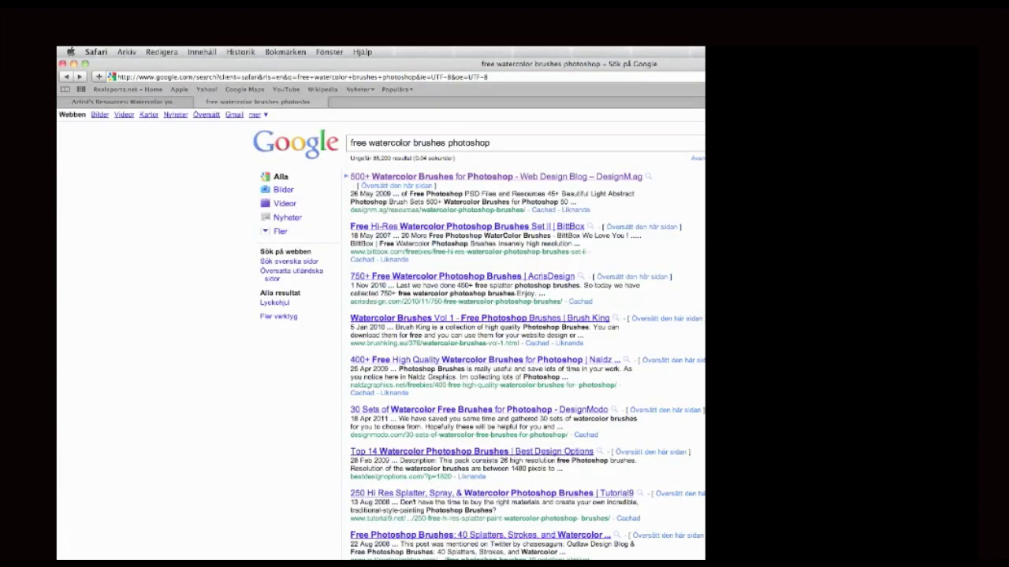
Open DesignM.ag's 500+ Watercolor Brushes for Photoshop page and look through the listed brush sets down to Watercolor Brushes Set 1
{"action": "left_click", "coordinate": [469, 178]}
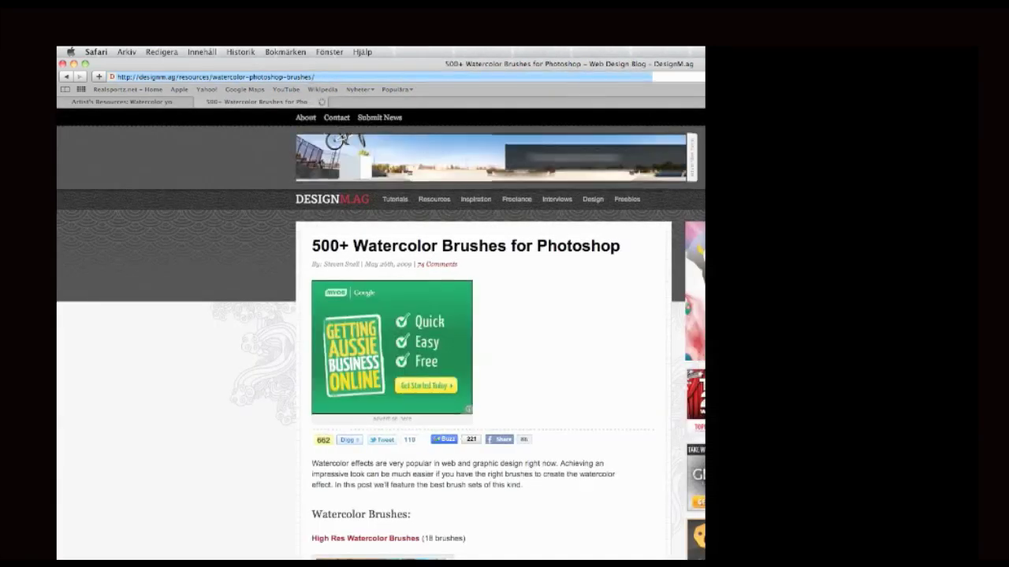
{"action": "scroll", "coordinate": [380, 331], "scroll_direction": "down", "scroll_amount": 10}
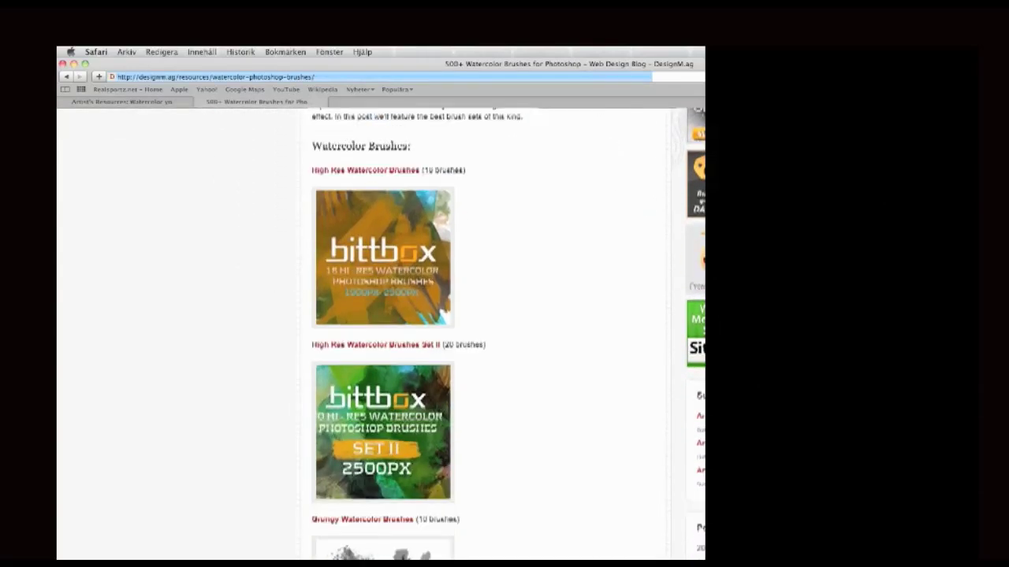
{"action": "scroll", "coordinate": [381, 331], "scroll_direction": "down", "scroll_amount": 11}
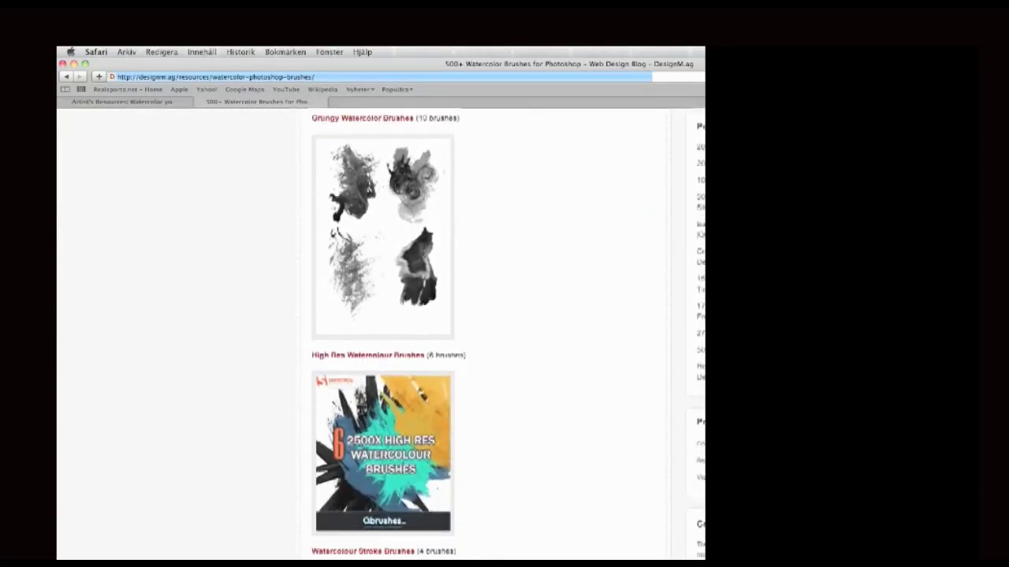
{"action": "scroll", "coordinate": [381, 331], "scroll_direction": "down", "scroll_amount": 11}
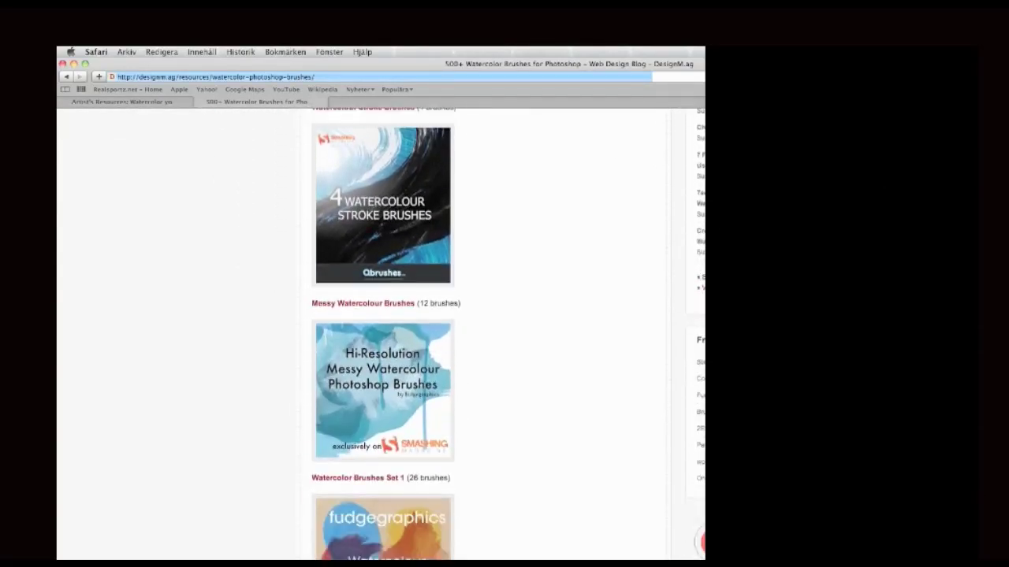
{"action": "scroll", "coordinate": [380, 331], "scroll_direction": "down", "scroll_amount": 2}
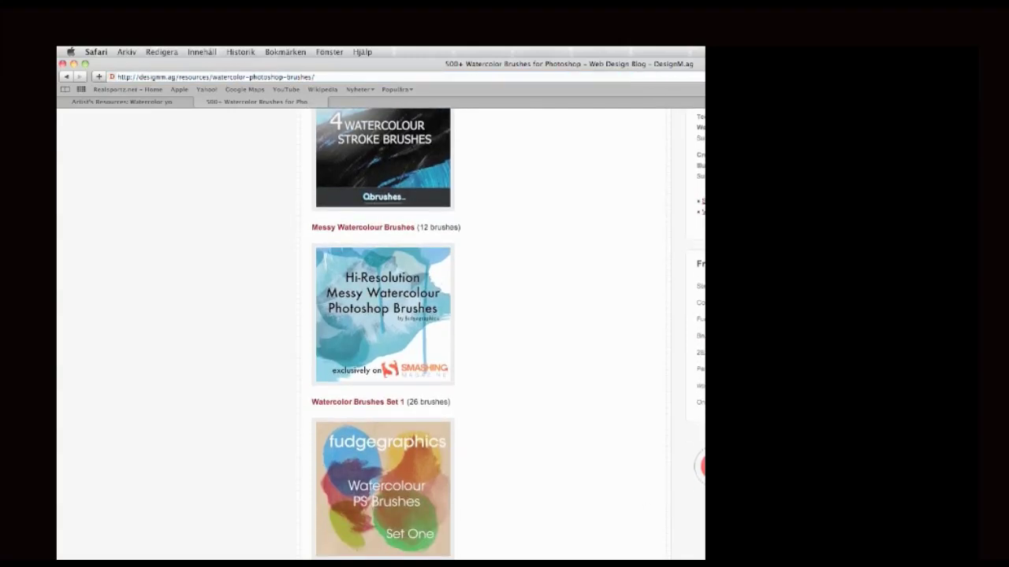
Switch to watercolour.psd in Photoshop, activate the Brush tool and view the brush preset options, including Load Brushes
{"action": "key", "text": "super+Tab"}
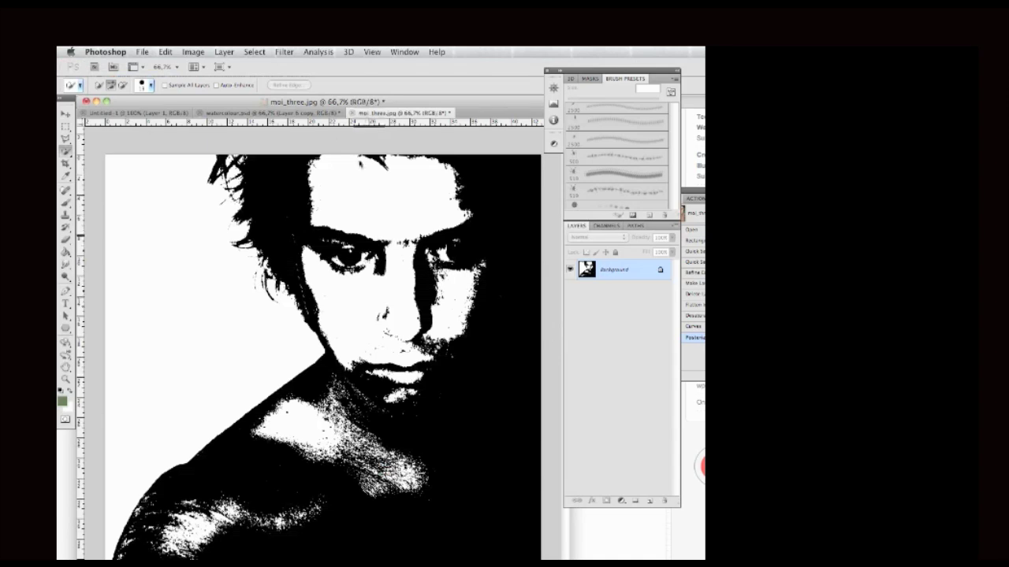
{"action": "left_click", "coordinate": [253, 115]}
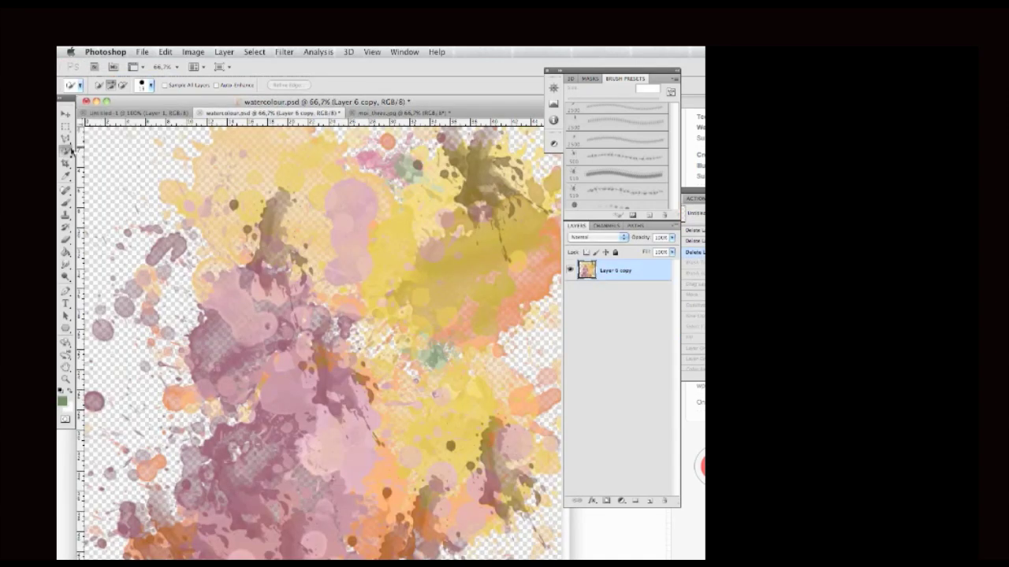
{"action": "left_click", "coordinate": [66, 203]}
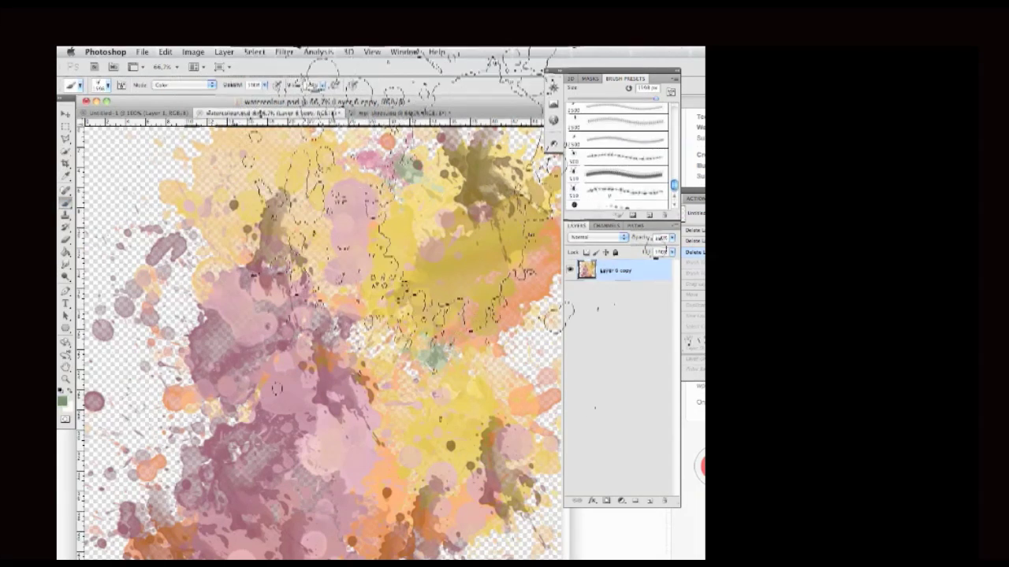
{"action": "left_click", "coordinate": [674, 81]}
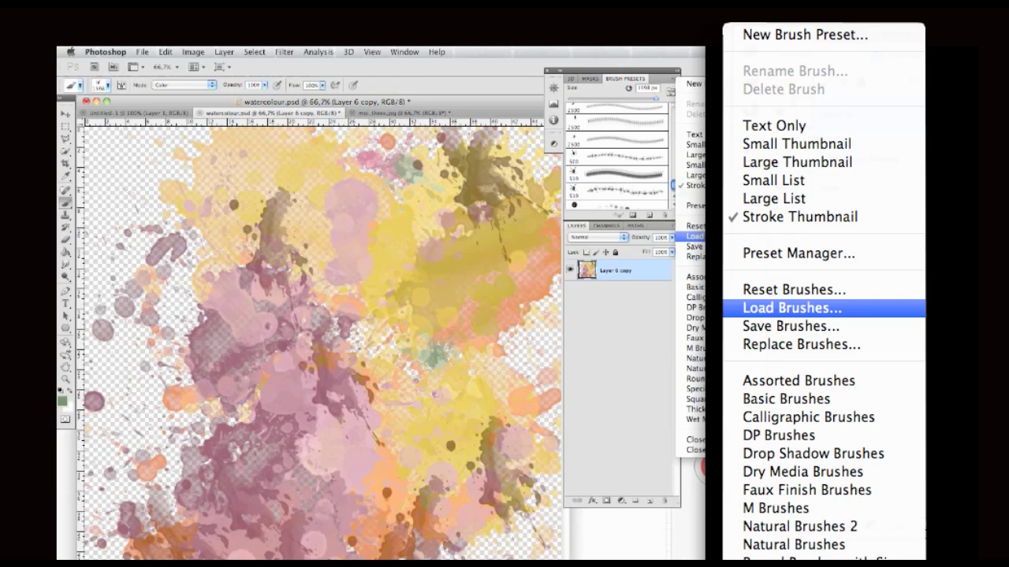
{"action": "left_click", "coordinate": [651, 75]}
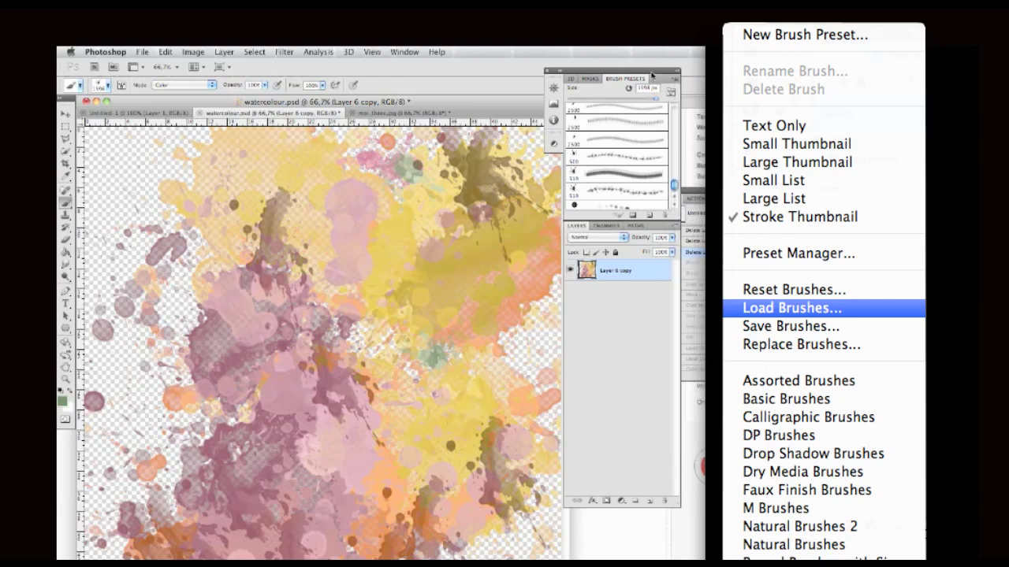
Paint four green watercolor splatters around the edges of the existing paint on Layer 6 copy
{"action": "left_click", "coordinate": [62, 401]}
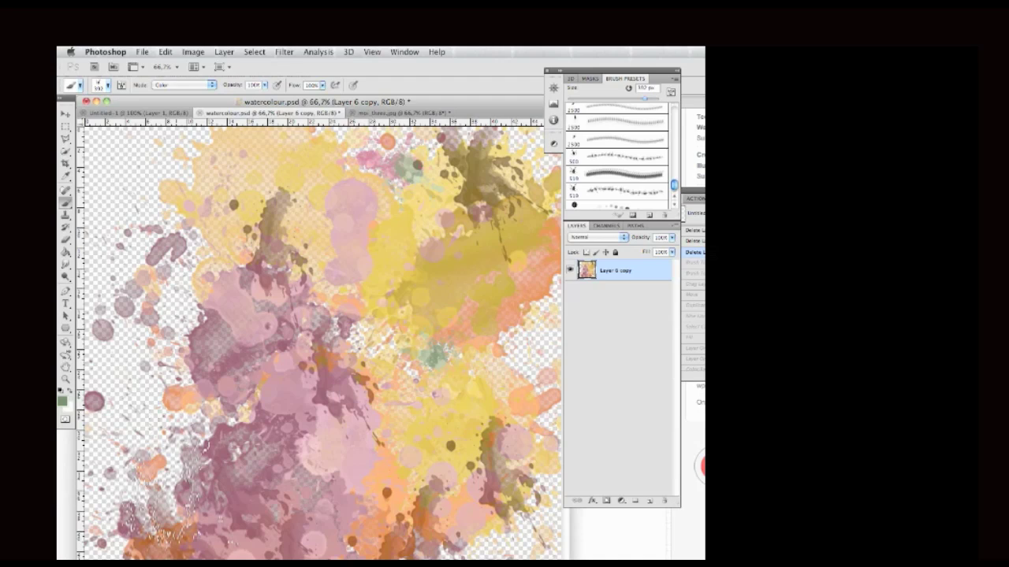
{"action": "left_click", "coordinate": [163, 493]}
{"action": "left_click", "coordinate": [369, 538]}
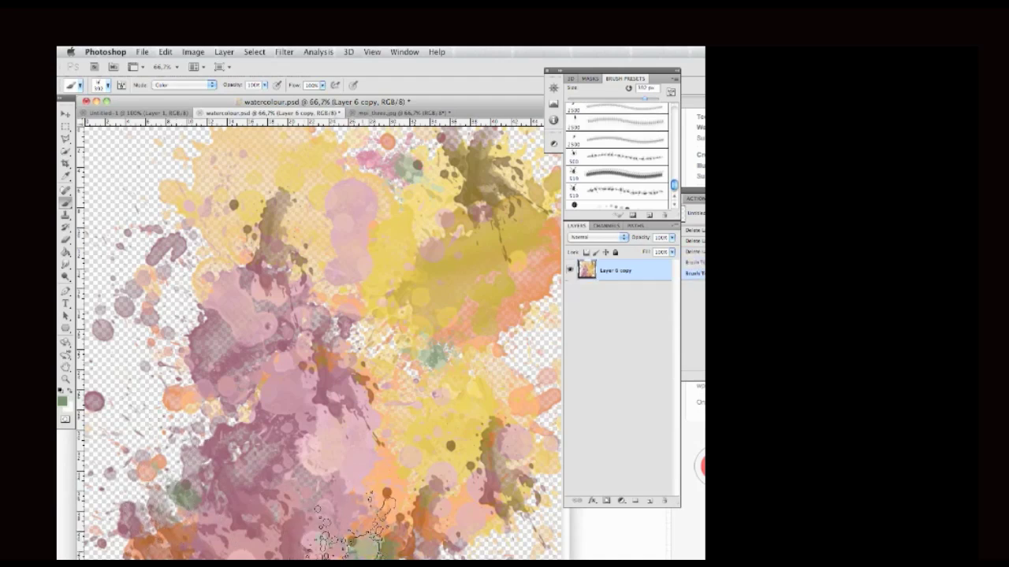
{"action": "left_click", "coordinate": [496, 364]}
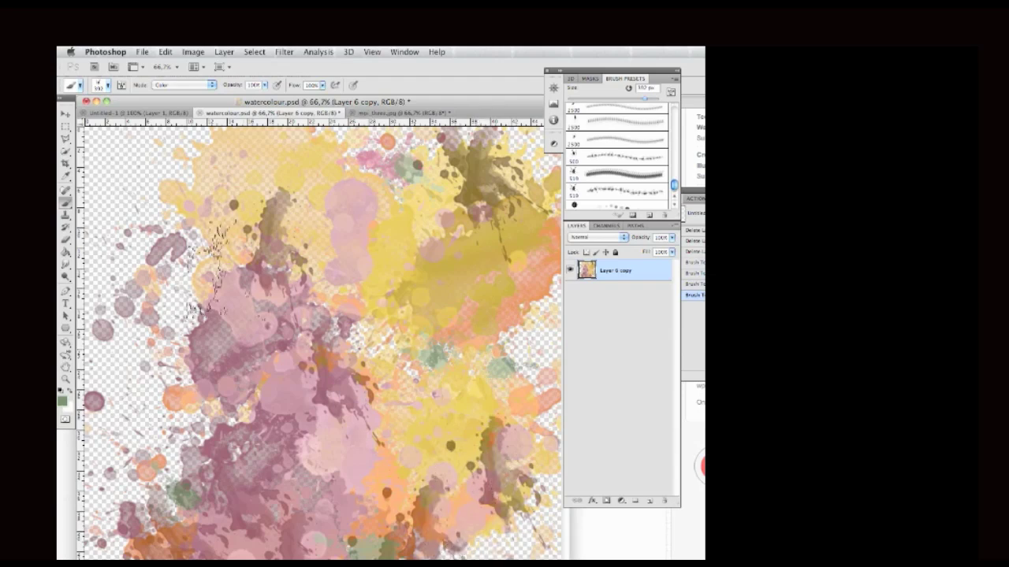
{"action": "left_click", "coordinate": [126, 221]}
Copy the posterized portrait from moi_three.jpg into watercolour.psd with the Move tool and position it over the splatters
{"action": "left_click", "coordinate": [65, 114]}
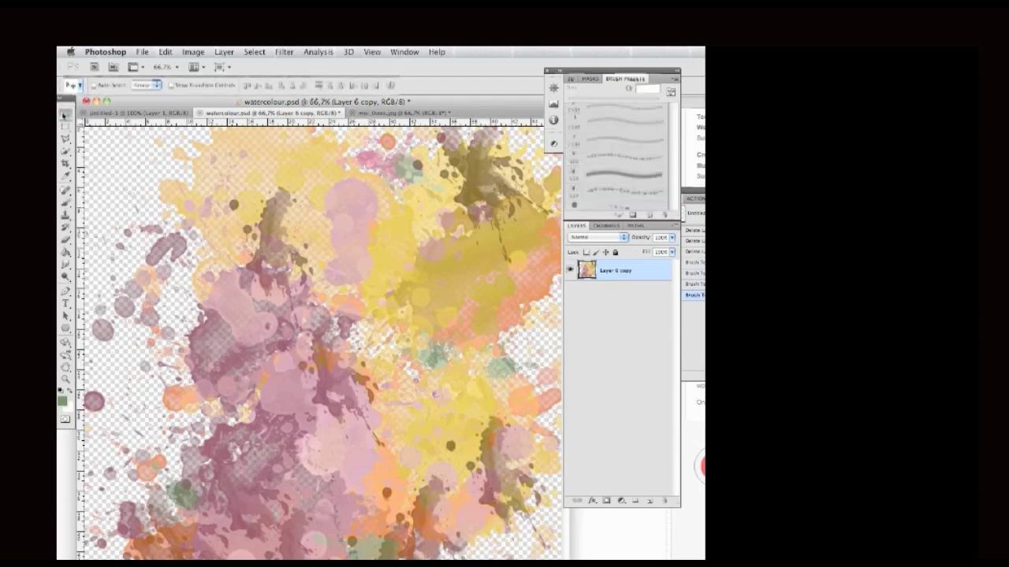
{"action": "left_click", "coordinate": [379, 114]}
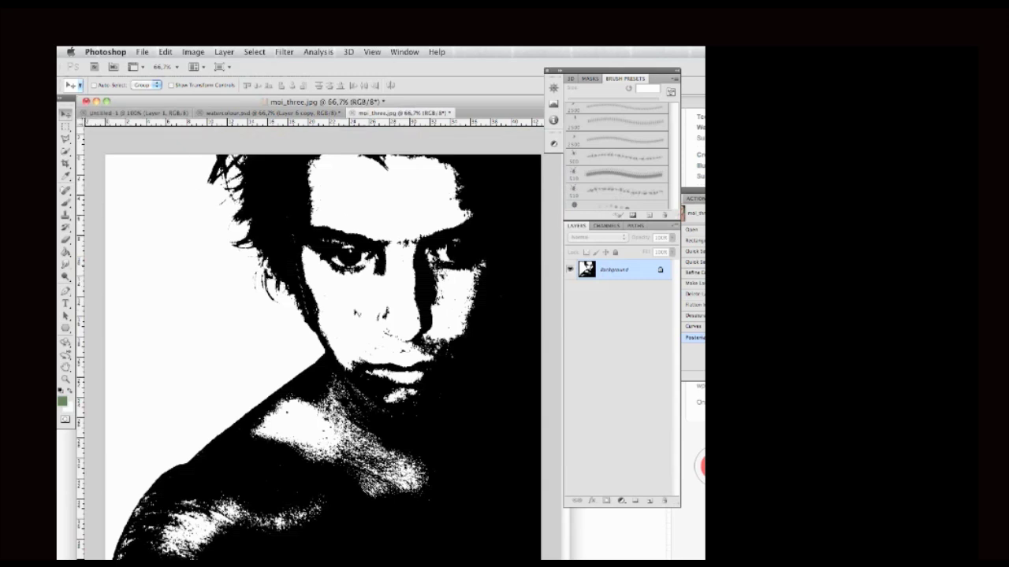
{"action": "left_click_drag", "start_coordinate": [357, 315], "coordinate": [283, 115]}
{"action": "left_click_drag", "start_coordinate": [353, 363], "coordinate": [354, 322]}
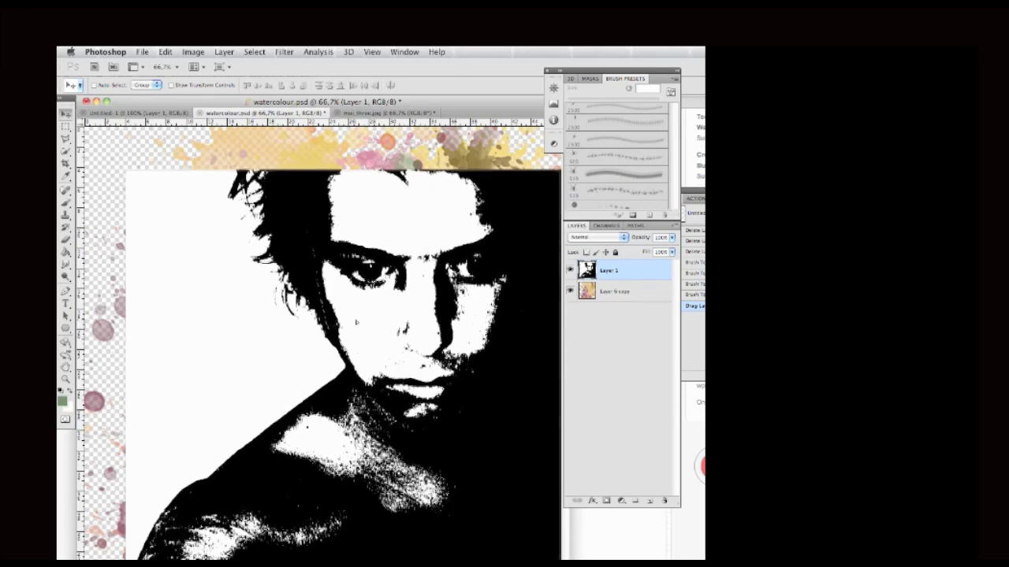
{"action": "left_click_drag", "start_coordinate": [356, 322], "coordinate": [357, 323]}
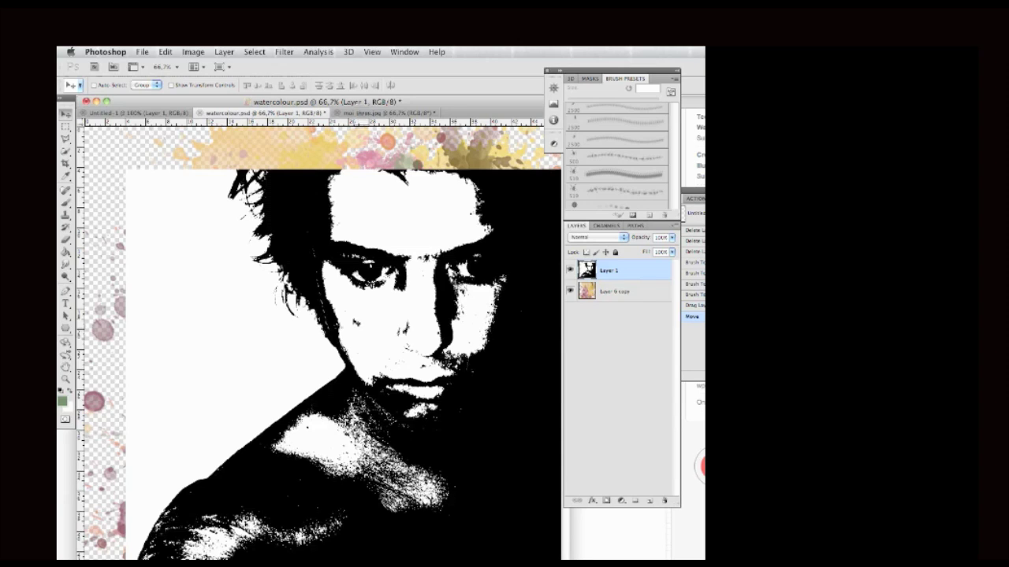
Duplicate the splatter layer Layer 6 copy within watercolour.psd as Layer 6 copy 2
{"action": "left_click", "coordinate": [615, 295]}
{"action": "right_click", "coordinate": [616, 295]}
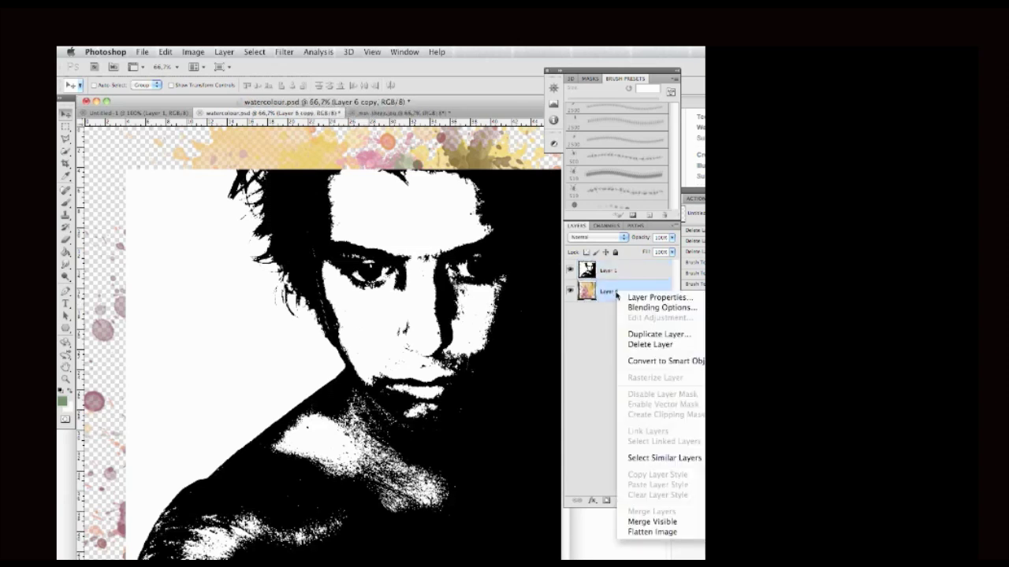
{"action": "left_click", "coordinate": [637, 336]}
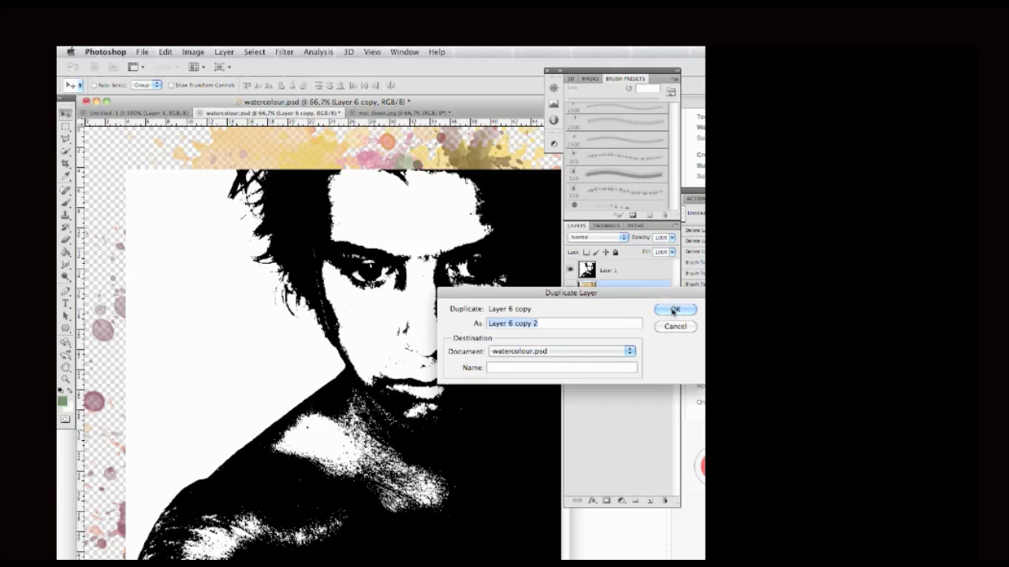
{"action": "left_click", "coordinate": [672, 310]}
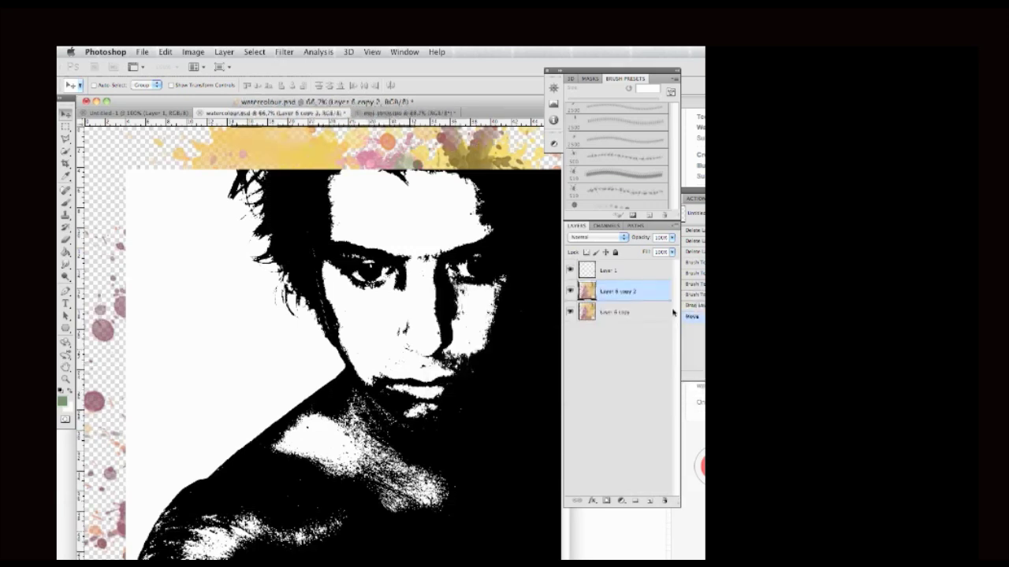
Add a new layer filled entirely with white and place it between the two splatter layers
{"action": "left_click", "coordinate": [651, 502]}
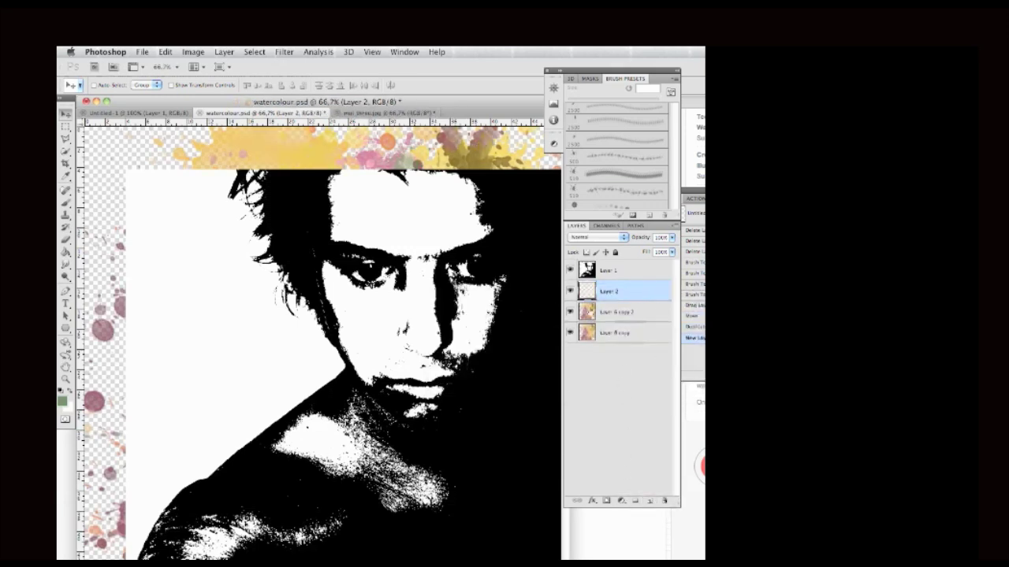
{"action": "key", "text": "super+a"}
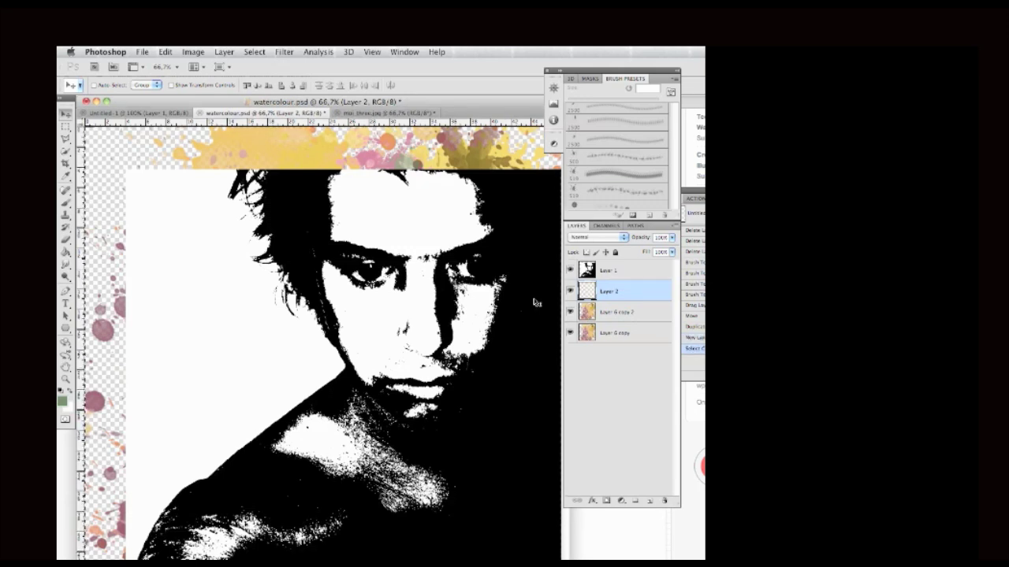
{"action": "key", "text": "super+BackSpace"}
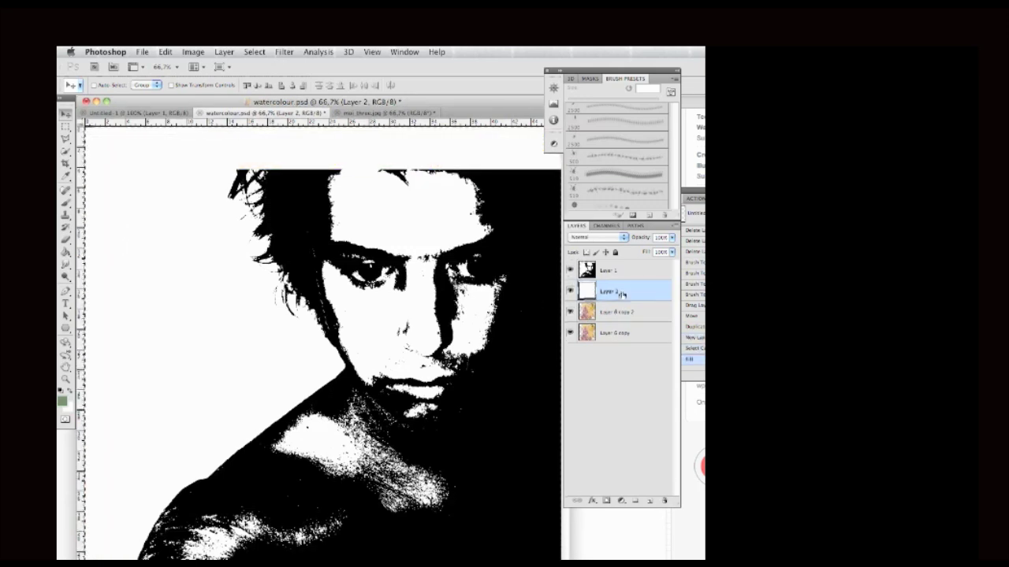
{"action": "left_click_drag", "start_coordinate": [618, 312], "coordinate": [619, 323]}
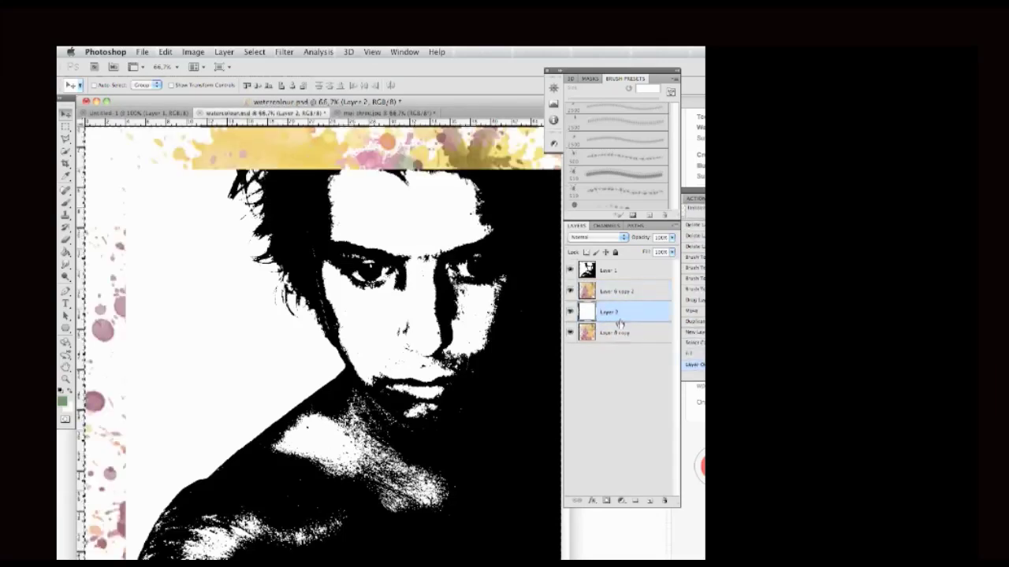
Select the white areas of the portrait on Layer 1 with Color Range, sampling white from the forehead
{"action": "left_click", "coordinate": [622, 272]}
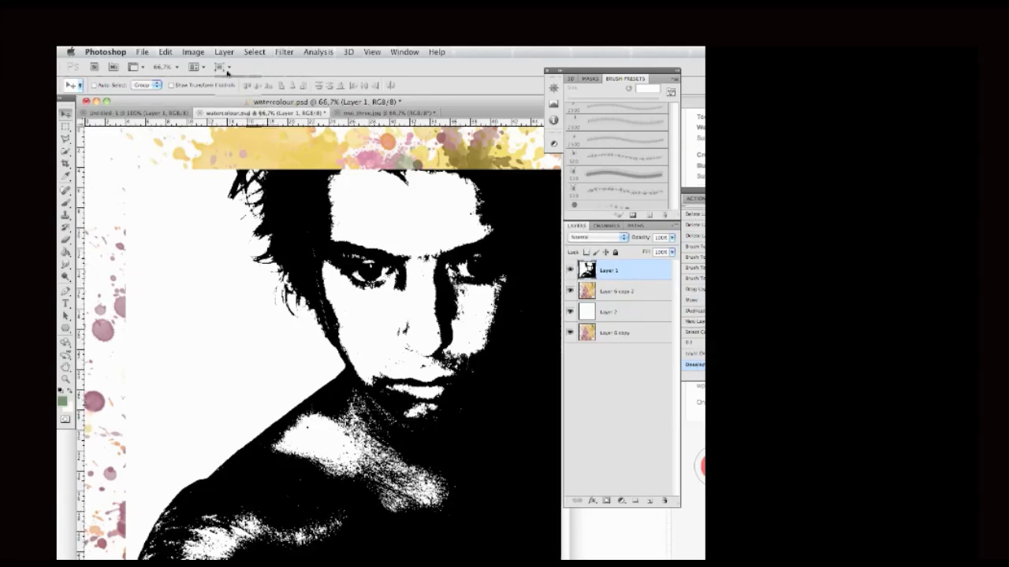
{"action": "left_click", "coordinate": [252, 52]}
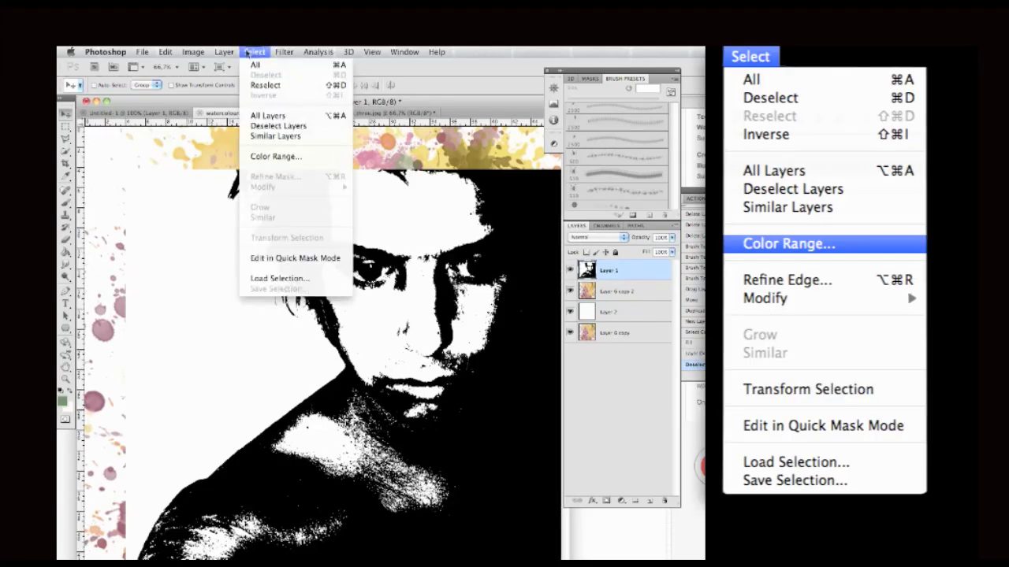
{"action": "left_click", "coordinate": [272, 156]}
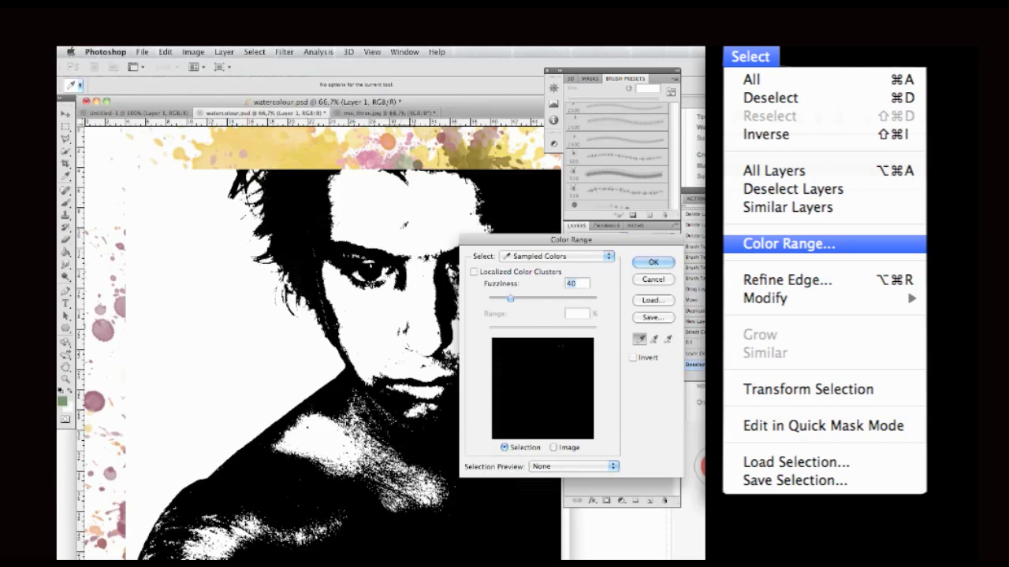
{"action": "left_click", "coordinate": [400, 233]}
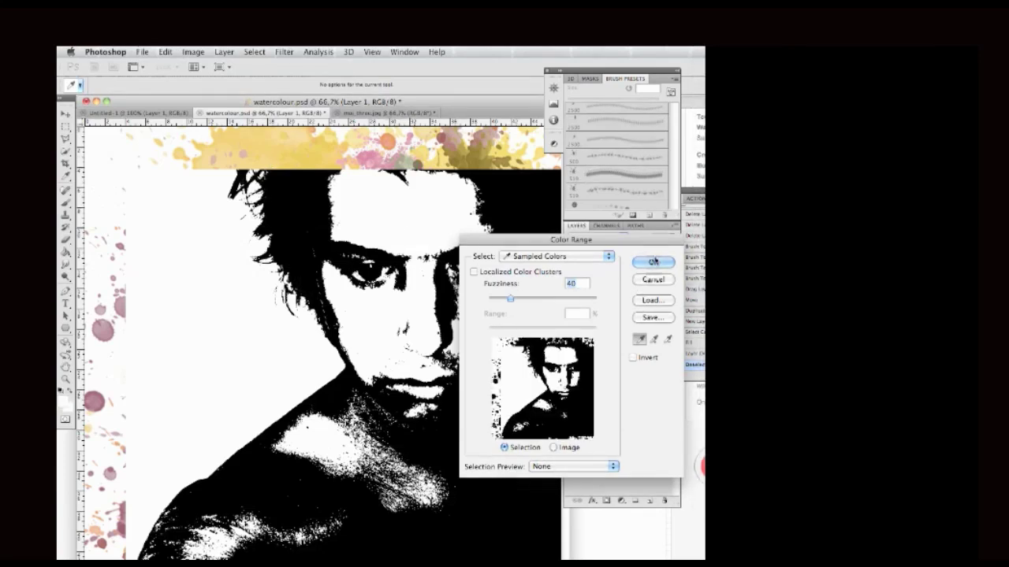
{"action": "left_click", "coordinate": [653, 262]}
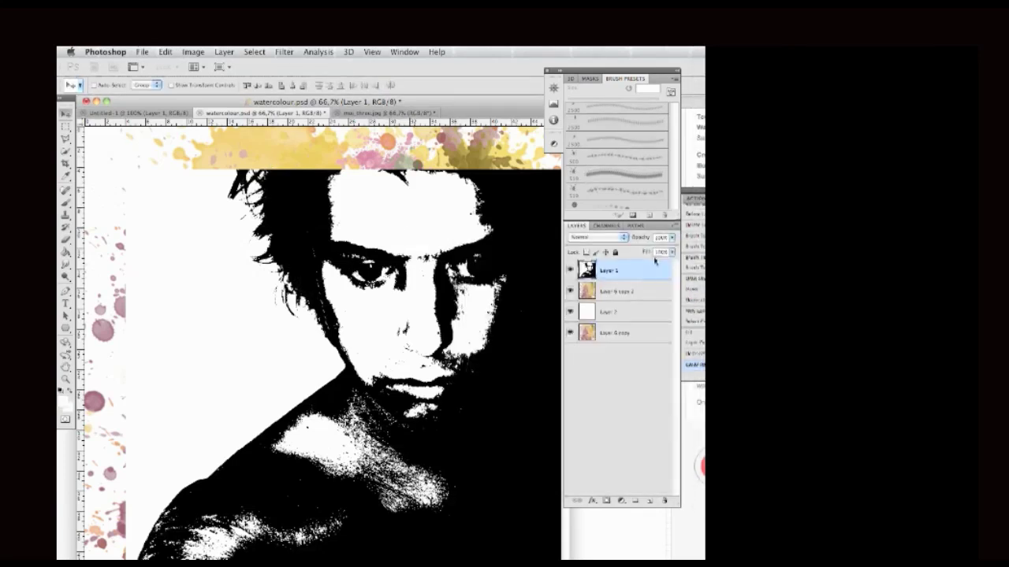
Delete the selected areas from Layer 6 copy 2, hide the portrait layer and clear the selection
{"action": "left_click", "coordinate": [622, 291]}
{"action": "key", "text": "Delete"}
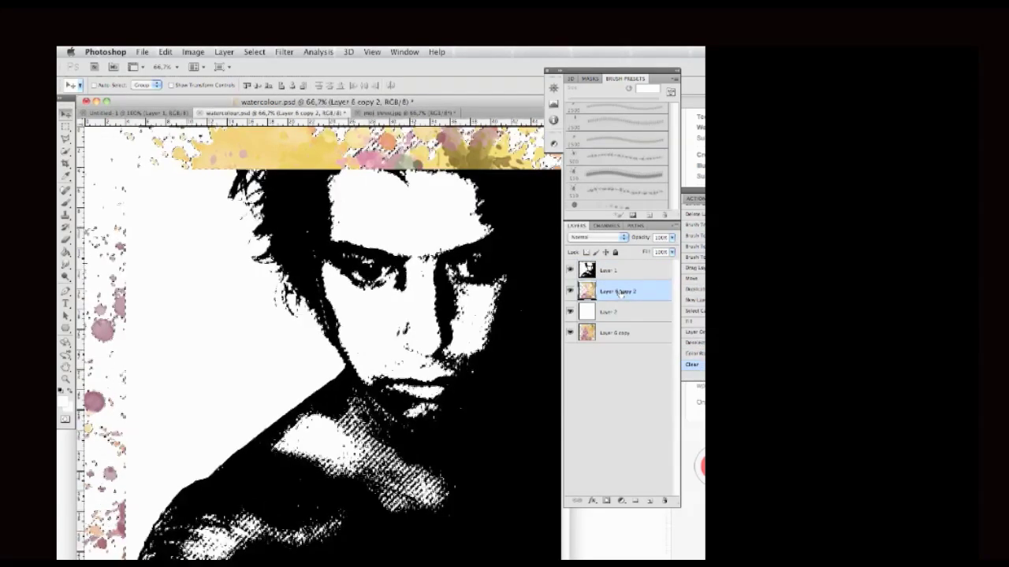
{"action": "left_click", "coordinate": [570, 271]}
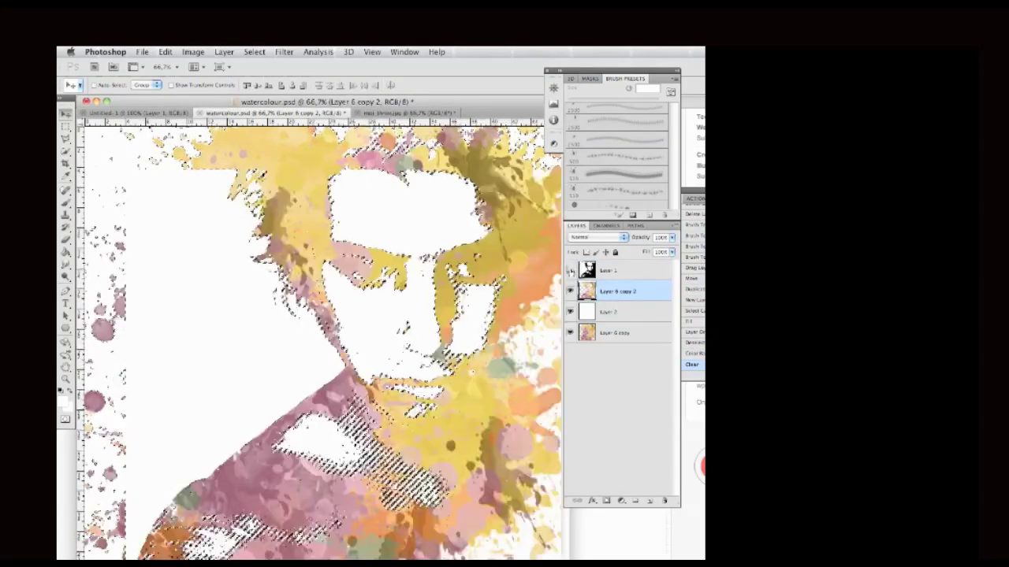
{"action": "key", "text": "ctrl+d"}
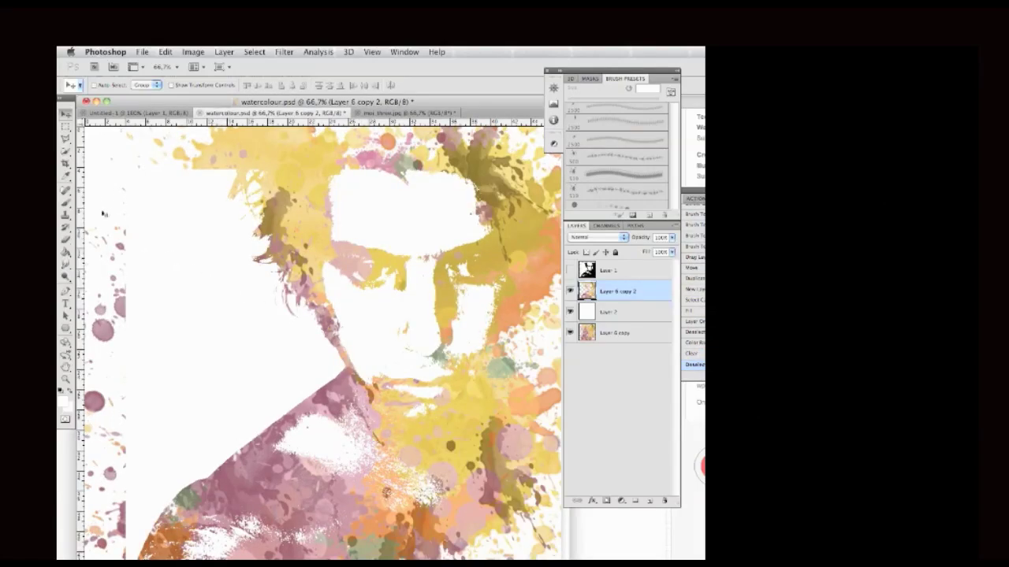
Erase the leftover splatters along the left edge of Layer 6 copy 2 with the Eraser tool
{"action": "left_click", "coordinate": [66, 239]}
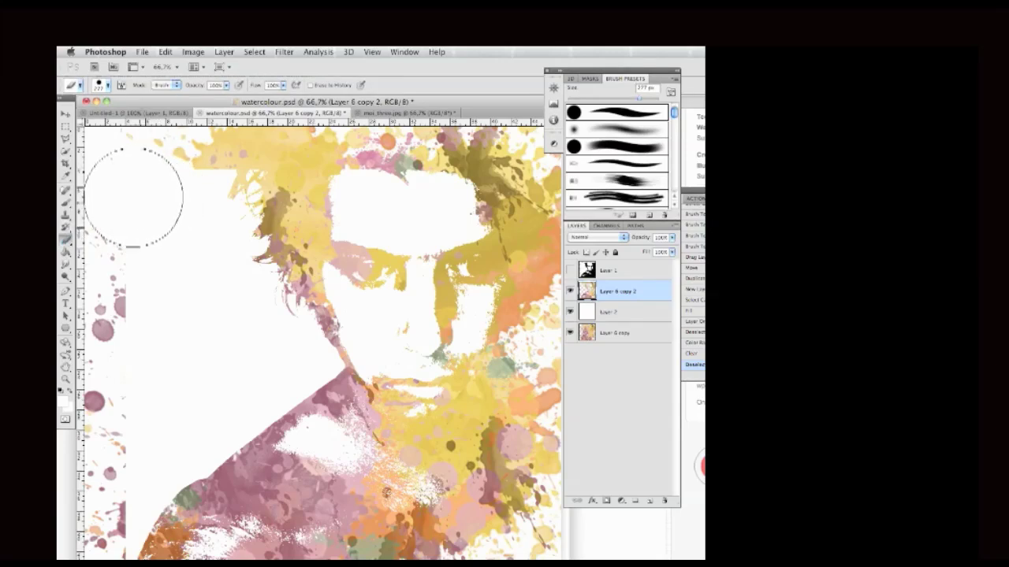
{"action": "mouse_move", "coordinate": [133, 197]}
{"action": "left_mouse_down"}
{"action": "mouse_move", "coordinate": [126, 291]}
{"action": "mouse_move", "coordinate": [94, 409]}
{"action": "mouse_move", "coordinate": [89, 530]}
{"action": "left_mouse_up"}
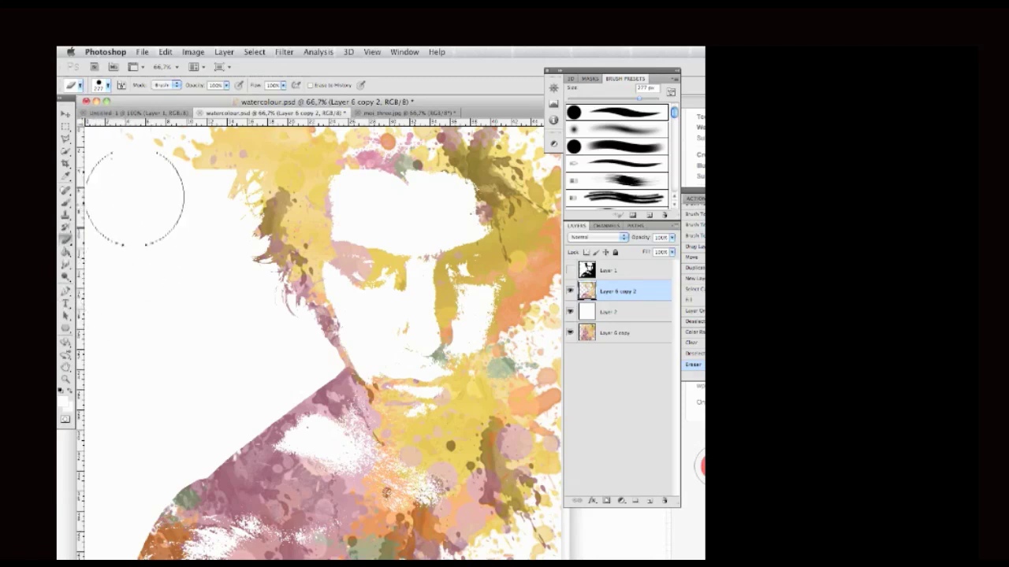
Switch to the Brush tool and set the foreground colour to orange (#e7981b)
{"action": "left_click", "coordinate": [65, 203]}
{"action": "left_click", "coordinate": [63, 402]}
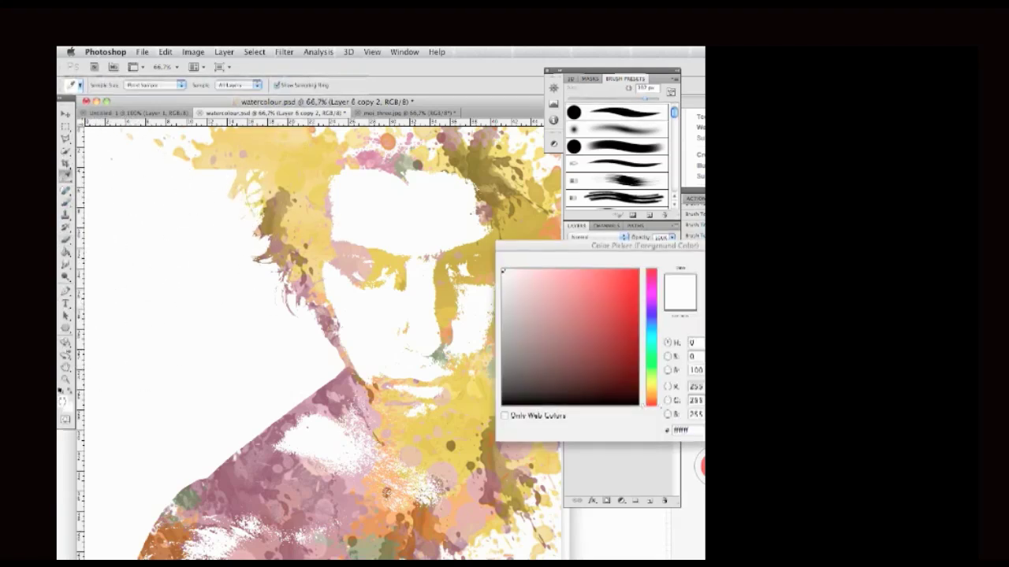
{"action": "left_click", "coordinate": [651, 394]}
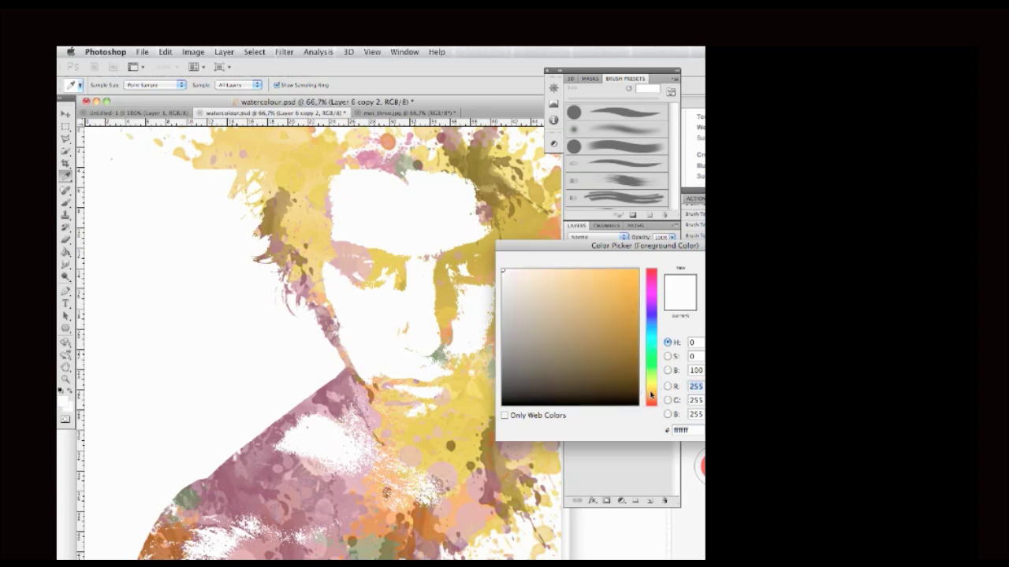
{"action": "left_click", "coordinate": [622, 283]}
{"action": "key", "text": "Return"}
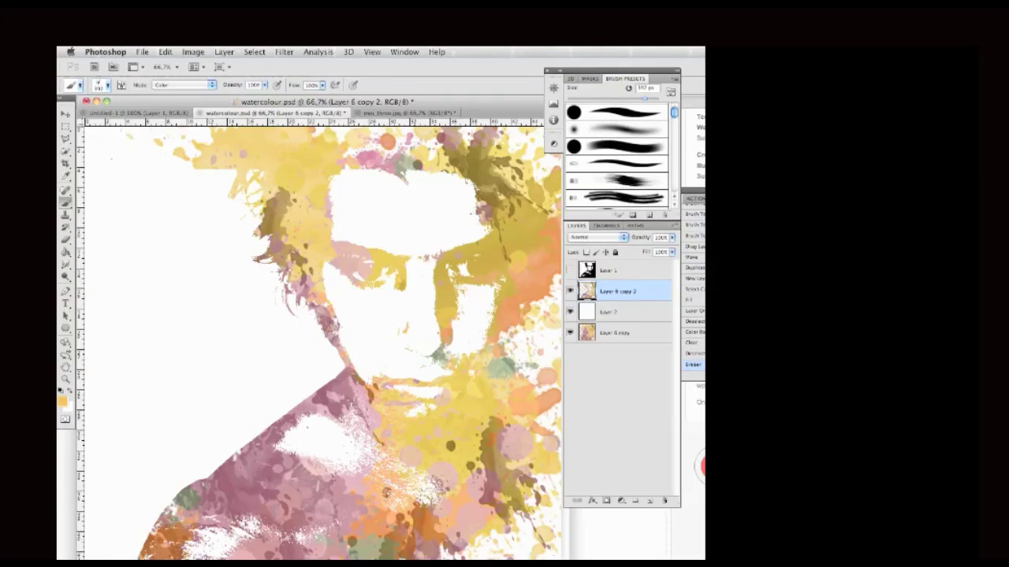
Choose a splatter brush preset, enlarge it to 1000 px and stamp orange splatters over the left shoulder and the canvas's lower-left area on Layer 6 copy 2
{"action": "left_click", "coordinate": [674, 187]}
{"action": "left_click", "coordinate": [673, 194]}
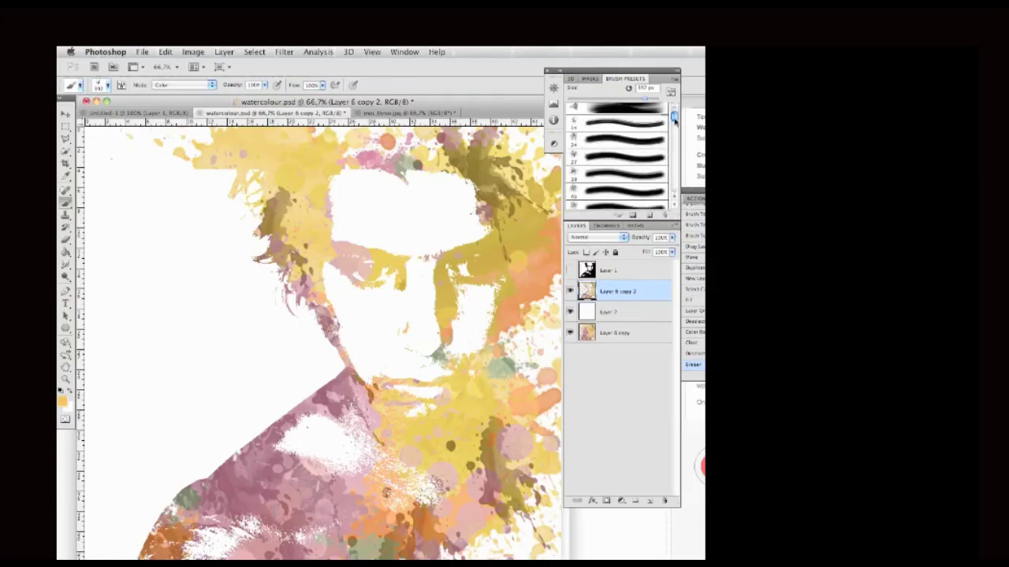
{"action": "left_click_drag", "start_coordinate": [674, 119], "coordinate": [673, 196]}
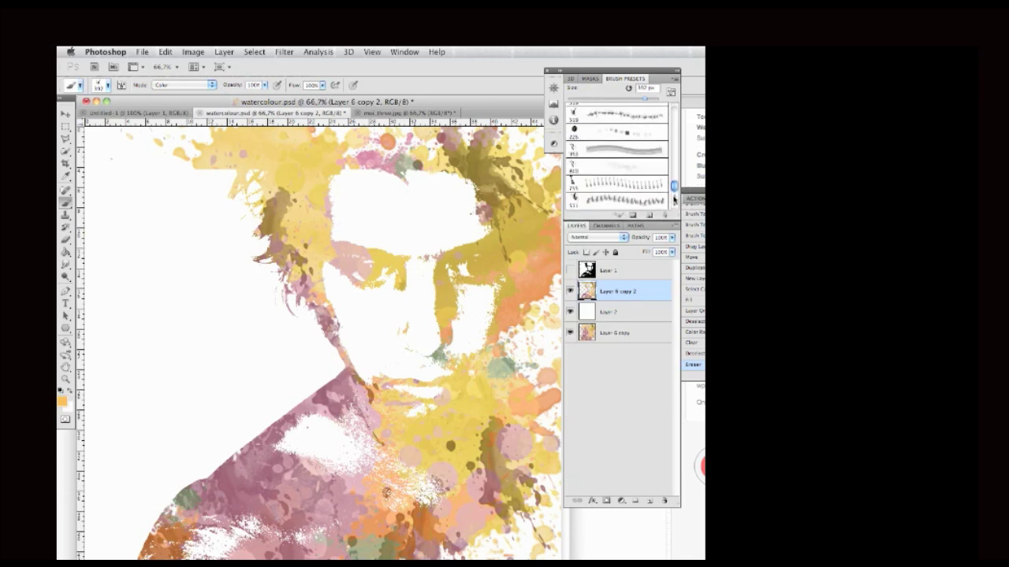
{"action": "scroll", "coordinate": [674, 185], "scroll_direction": "up", "scroll_amount": 2}
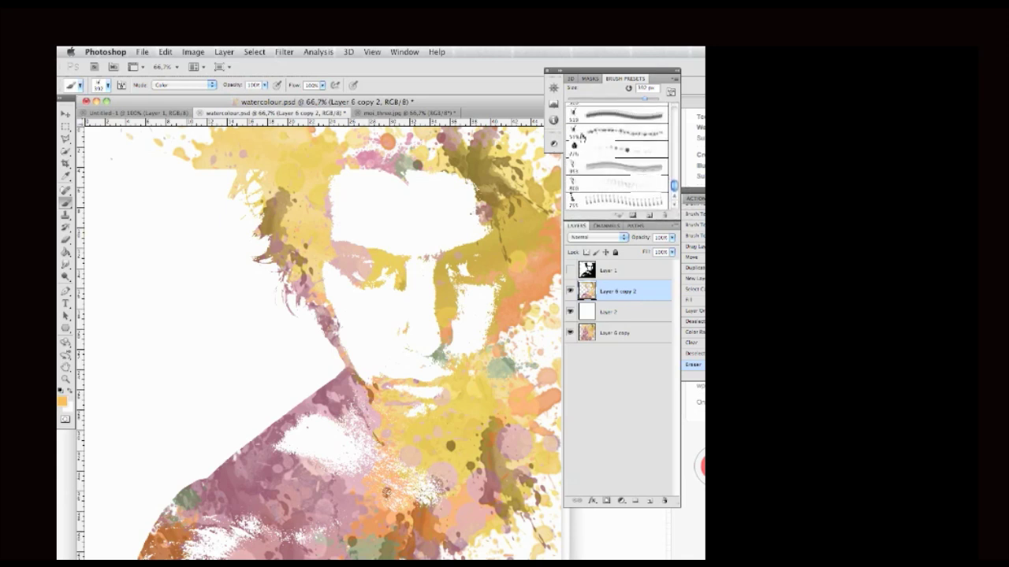
{"action": "left_click", "coordinate": [581, 134]}
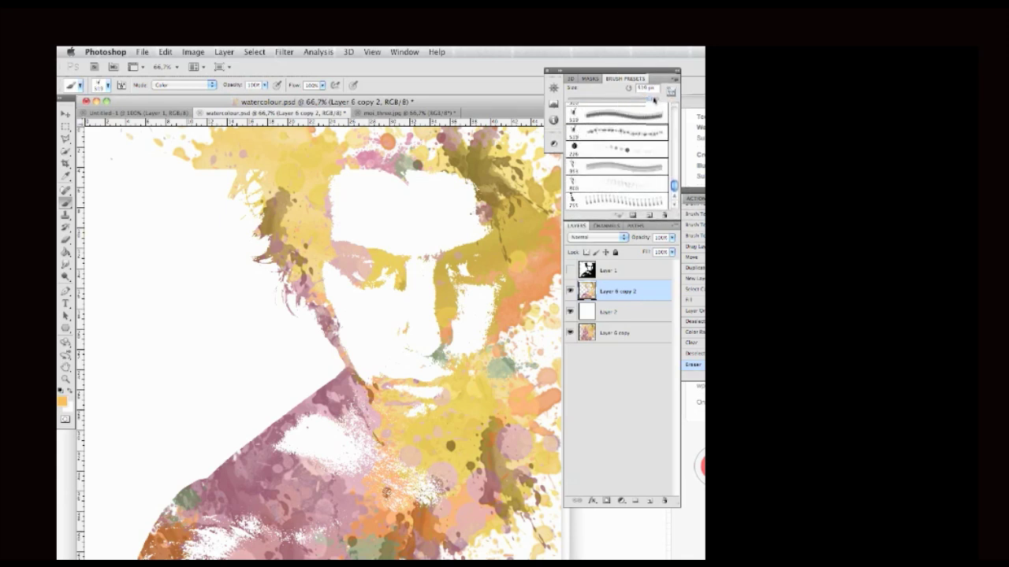
{"action": "left_click_drag", "start_coordinate": [651, 100], "coordinate": [652, 101]}
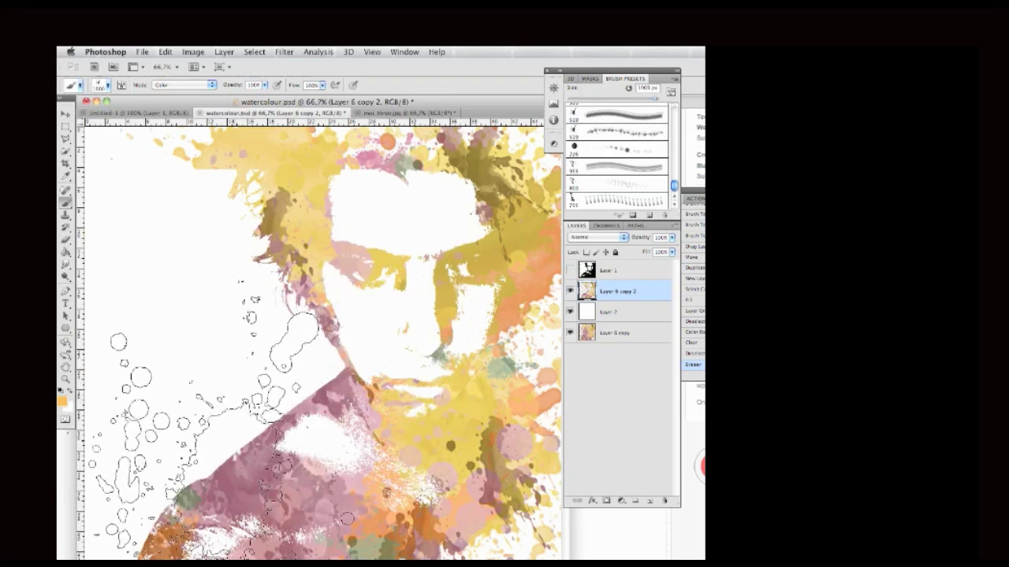
{"action": "left_click", "coordinate": [203, 416]}
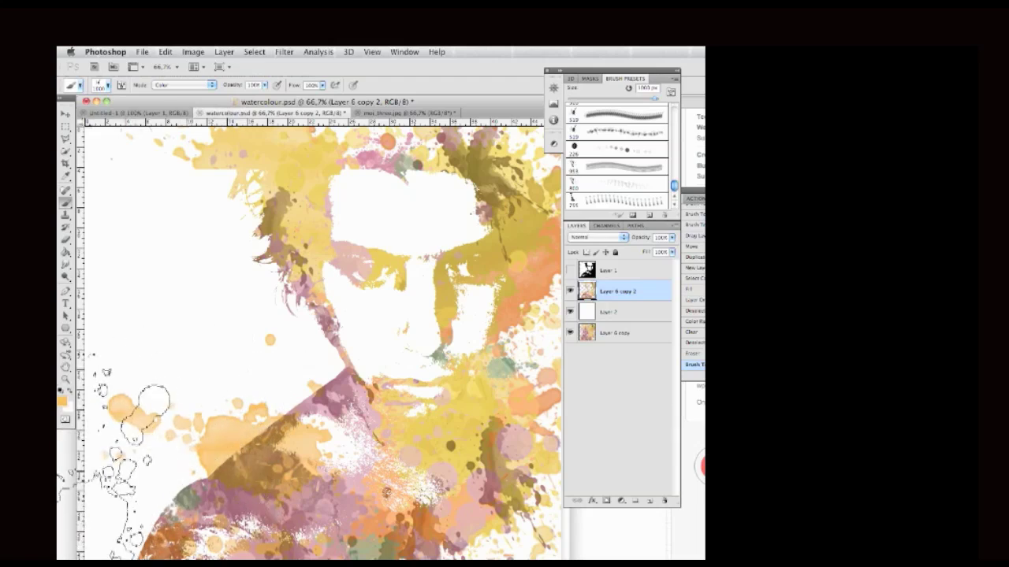
{"action": "left_click", "coordinate": [111, 454]}
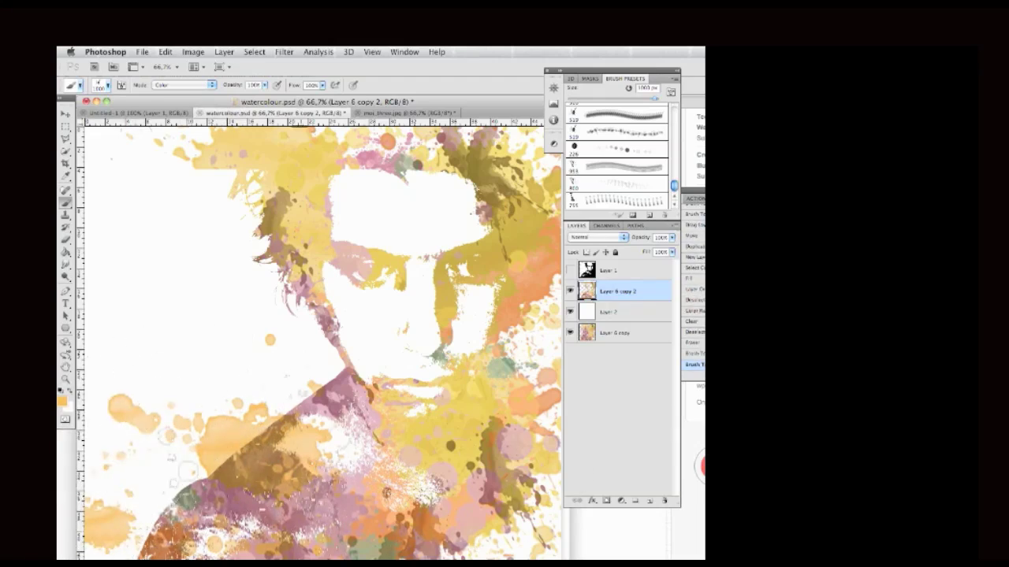
Set the foreground colour to a muted green (#47683c)
{"action": "left_click", "coordinate": [62, 400]}
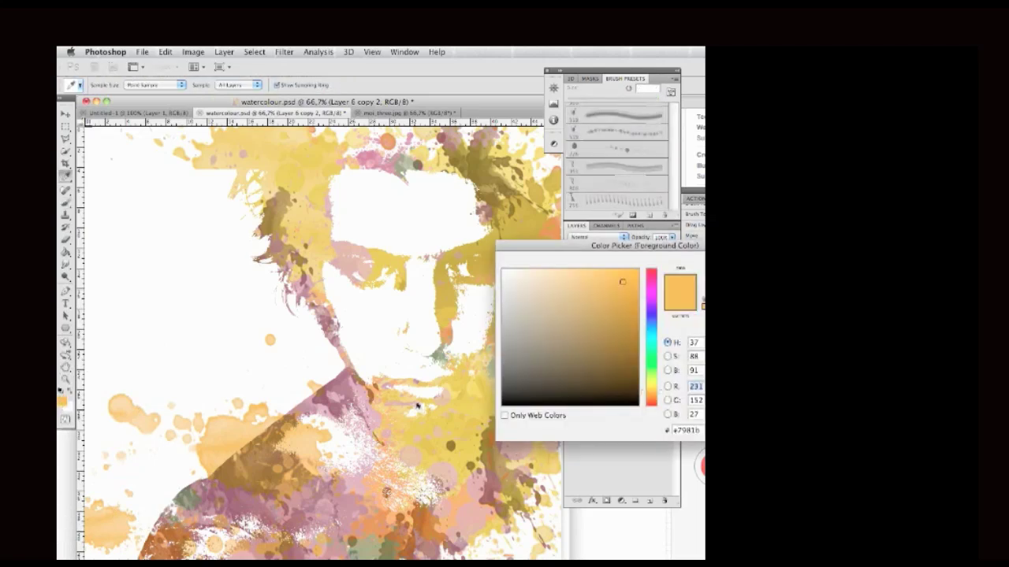
{"action": "left_click", "coordinate": [648, 368]}
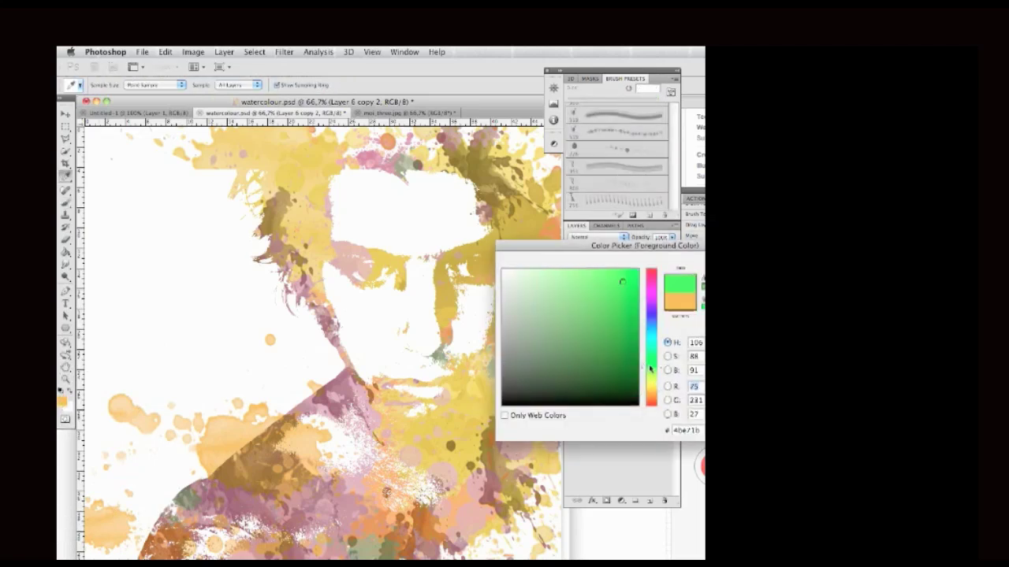
{"action": "left_click", "coordinate": [559, 350]}
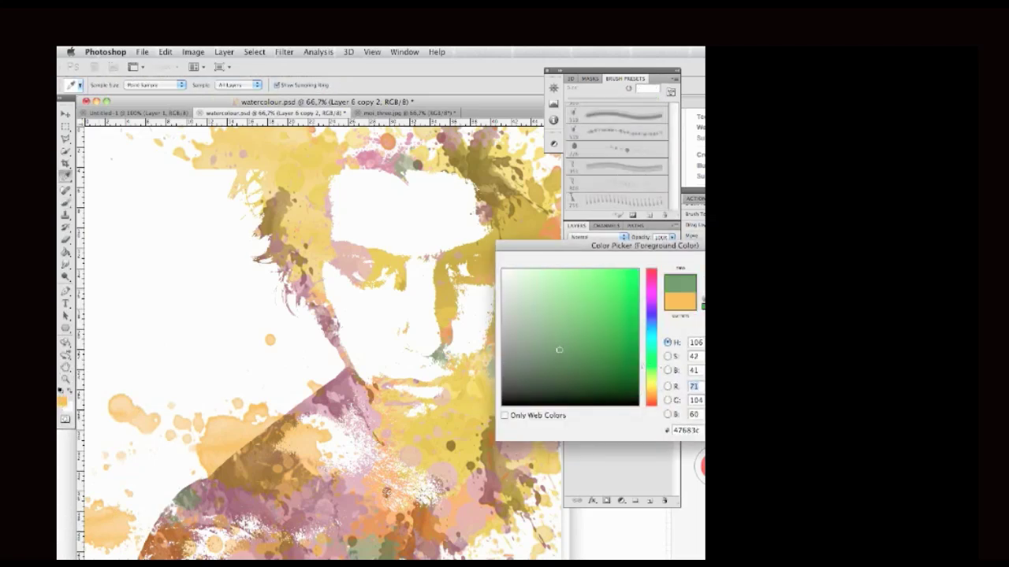
{"action": "key", "text": "Return"}
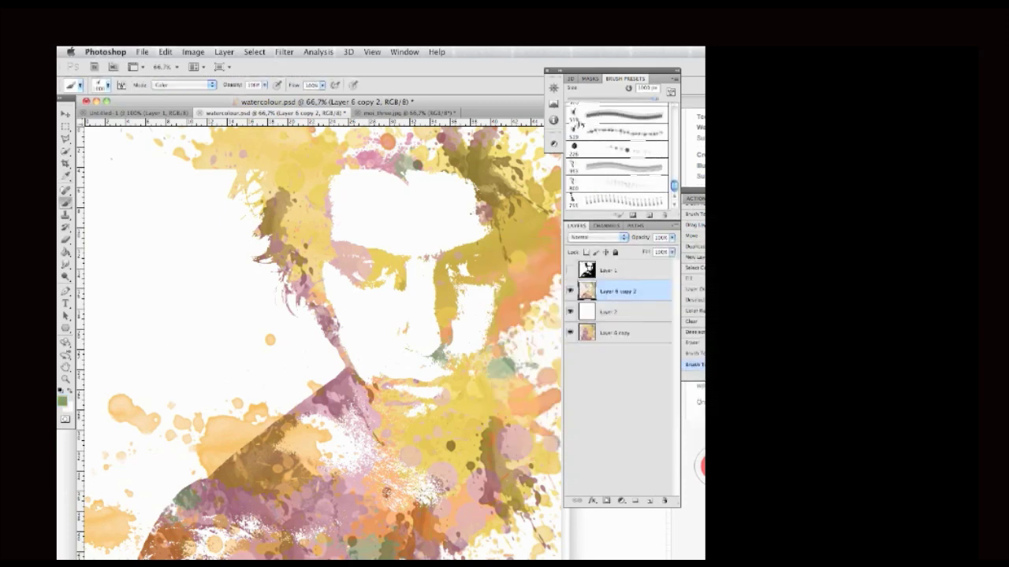
Pick another splatter brush, enlarge it to about 868 px and stamp green splatters around the left shoulder and across the chest
{"action": "scroll", "coordinate": [590, 157], "scroll_direction": "down", "scroll_amount": 1}
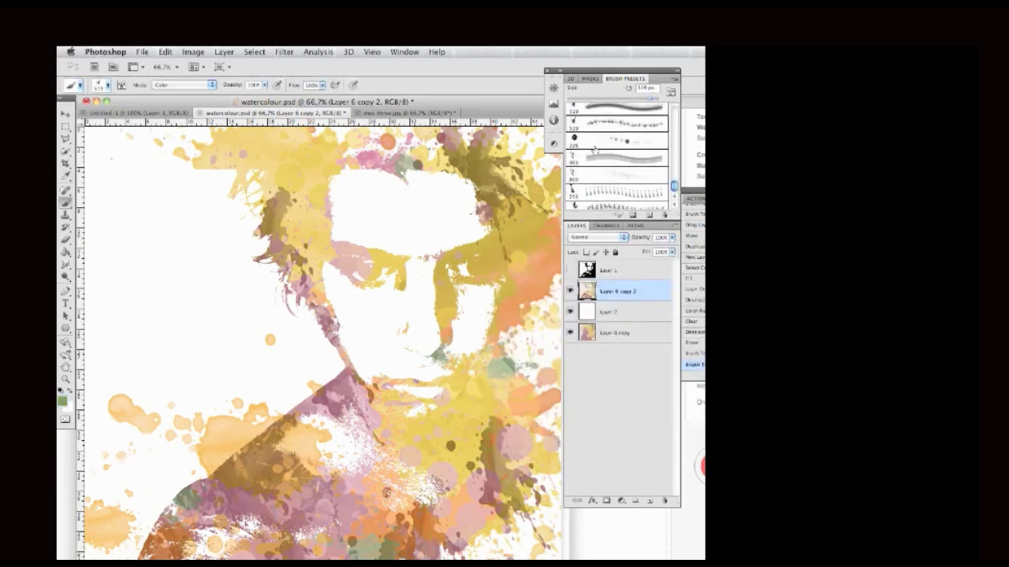
{"action": "scroll", "coordinate": [602, 162], "scroll_direction": "up", "scroll_amount": 1}
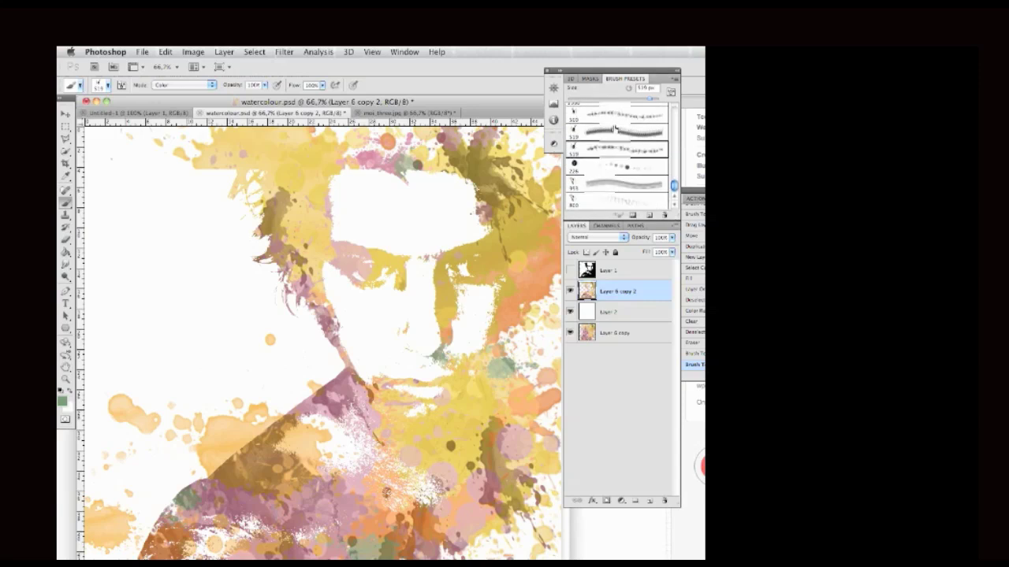
{"action": "left_click", "coordinate": [642, 118]}
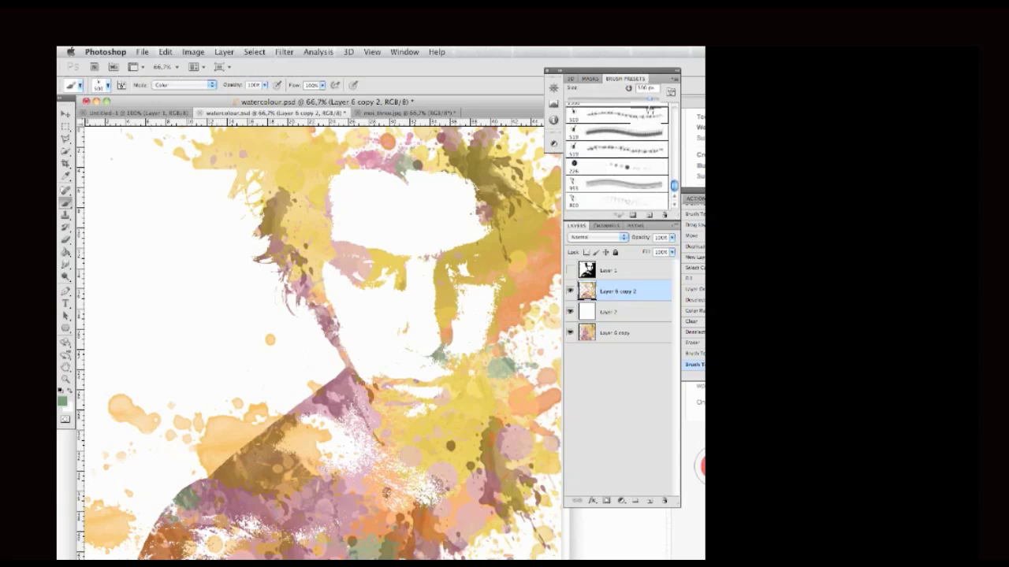
{"action": "left_click_drag", "start_coordinate": [649, 101], "coordinate": [653, 100]}
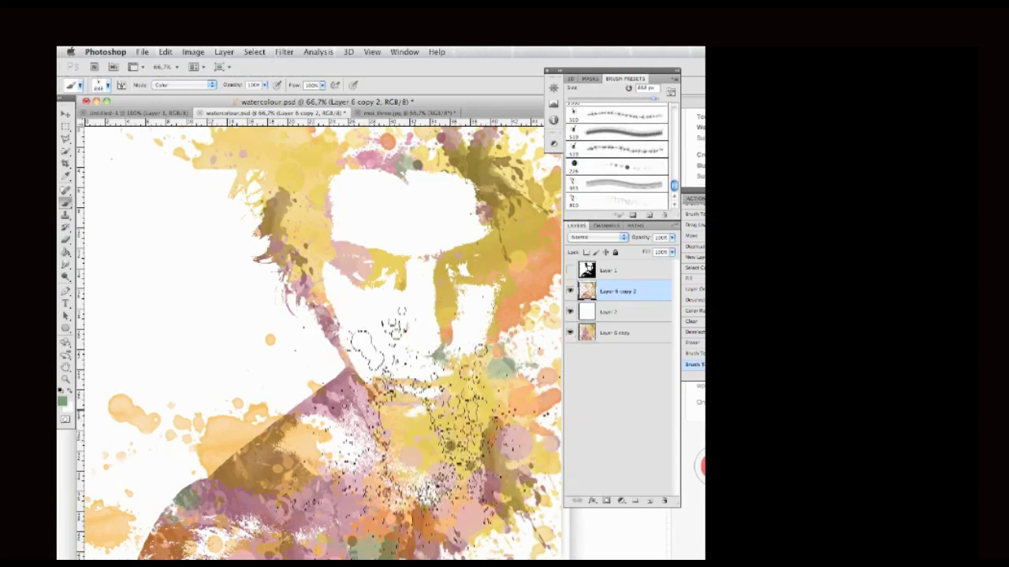
{"action": "left_click", "coordinate": [189, 517]}
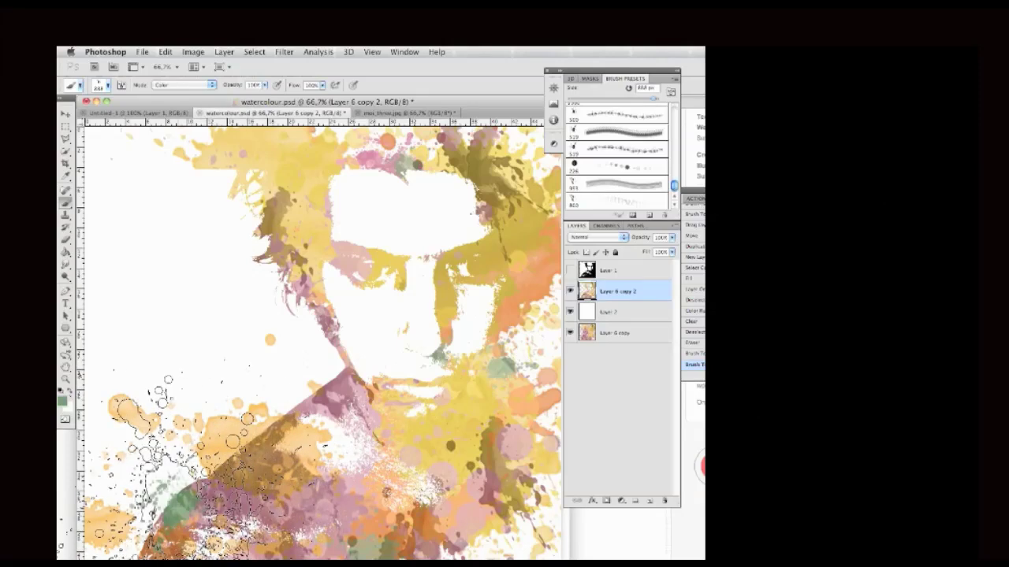
{"action": "left_click", "coordinate": [180, 485]}
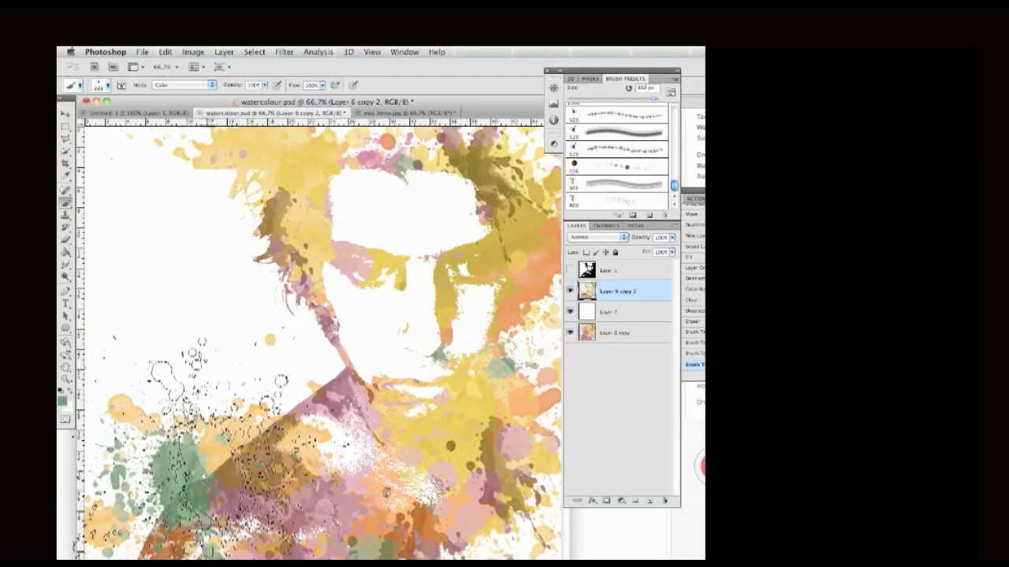
{"action": "left_click", "coordinate": [146, 524]}
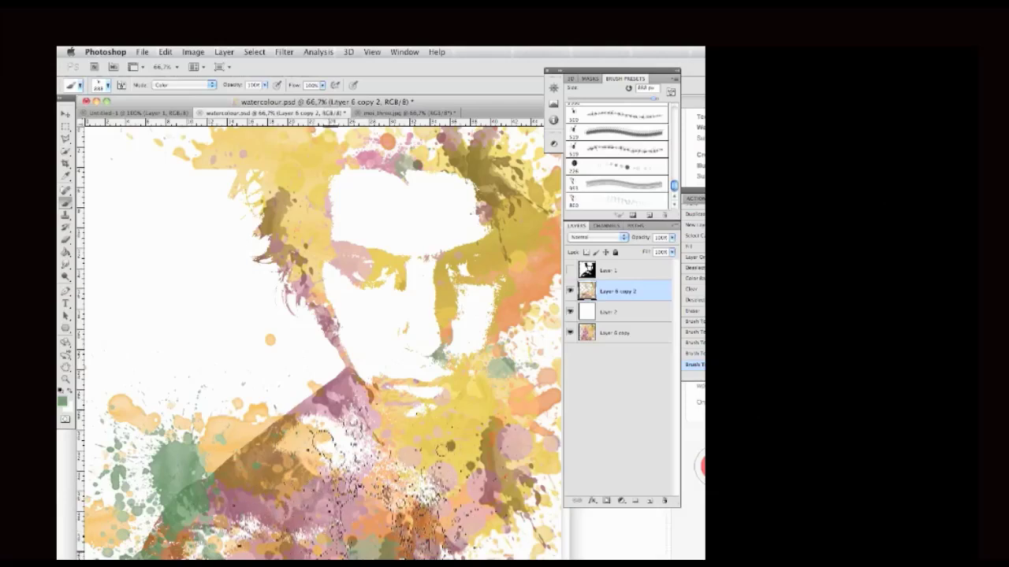
{"action": "left_click_drag", "start_coordinate": [371, 468], "coordinate": [378, 480]}
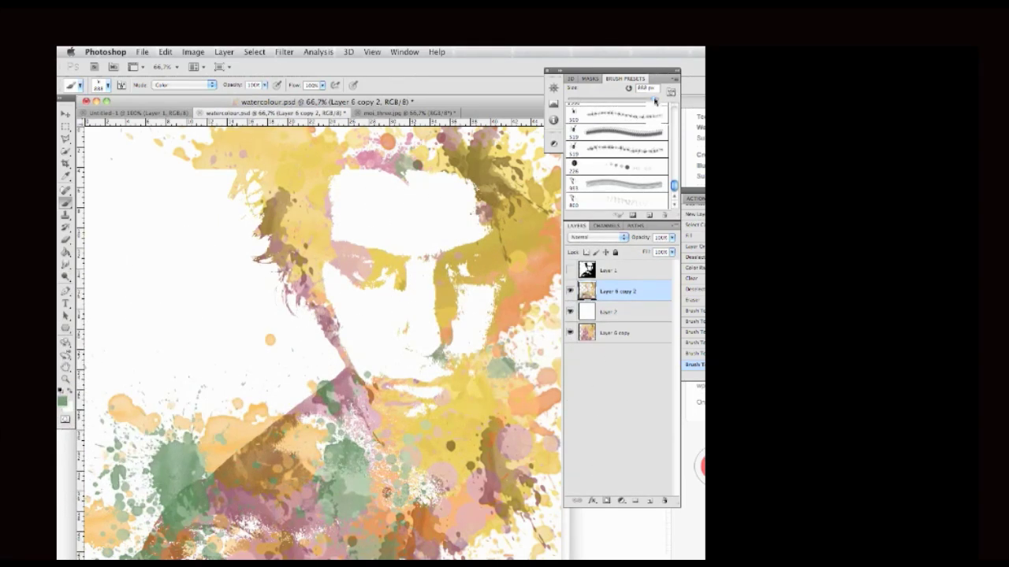
Reduce the splatter brush to about 345 px and paint green splatters along the left side of the hair
{"action": "left_click_drag", "start_coordinate": [631, 97], "coordinate": [630, 97]}
{"action": "left_click_drag", "start_coordinate": [643, 101], "coordinate": [640, 100]}
{"action": "left_click", "coordinate": [223, 178]}
{"action": "left_click", "coordinate": [195, 170]}
{"action": "left_click", "coordinate": [203, 167]}
{"action": "left_click", "coordinate": [211, 163]}
{"action": "left_click", "coordinate": [254, 180]}
{"action": "left_click", "coordinate": [235, 168]}
{"action": "left_click", "coordinate": [255, 219]}
{"action": "left_click_drag", "start_coordinate": [246, 219], "coordinate": [260, 236]}
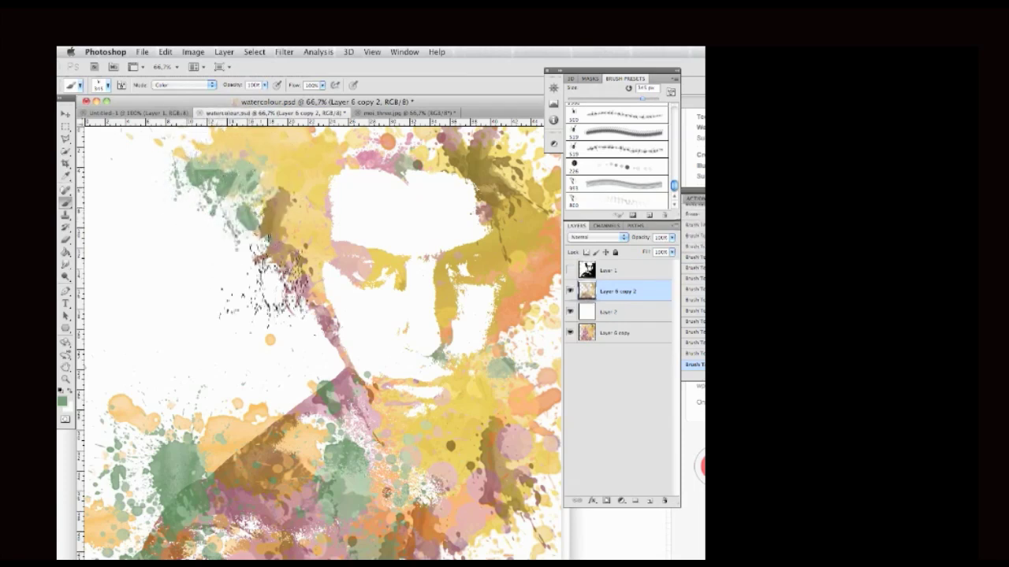